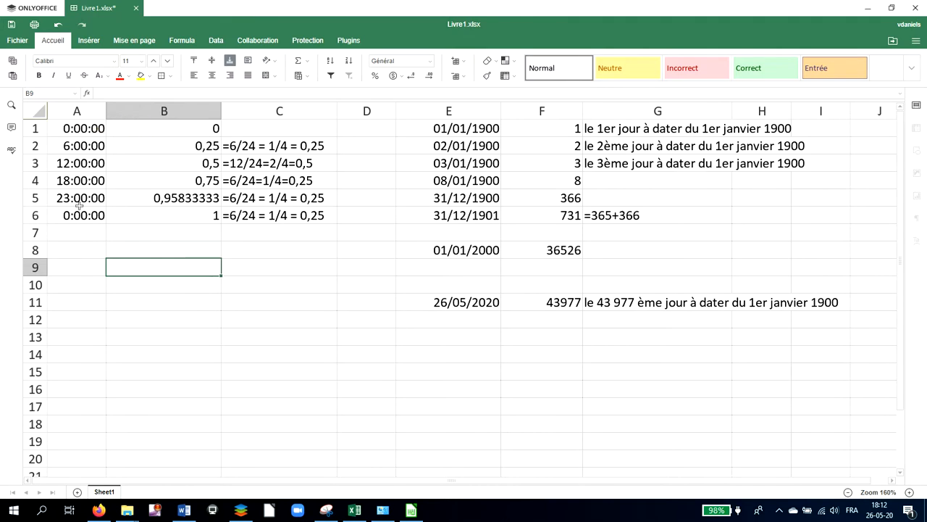
# Widen column A and enter the time 06:00 in cell A9.
pyautogui.click(76, 271)
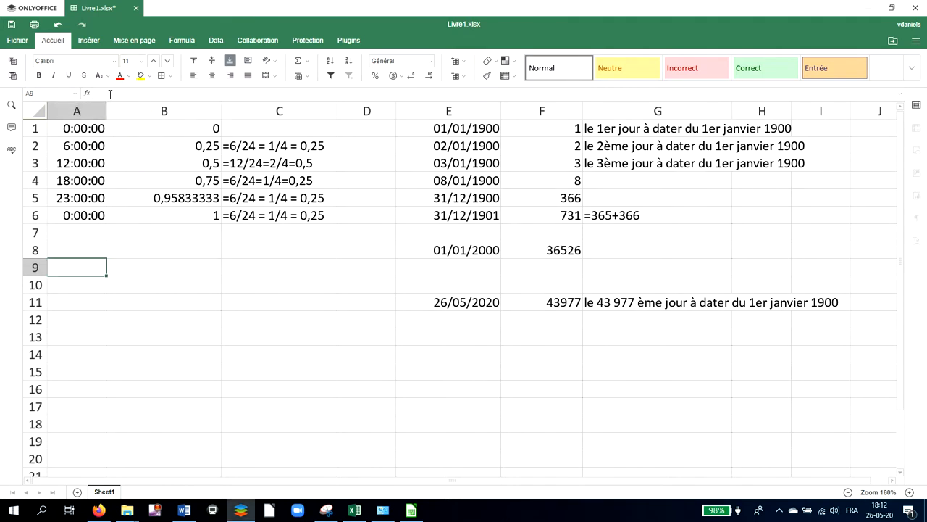
pyautogui.moveTo(107, 110); pyautogui.dragTo(136, 110)
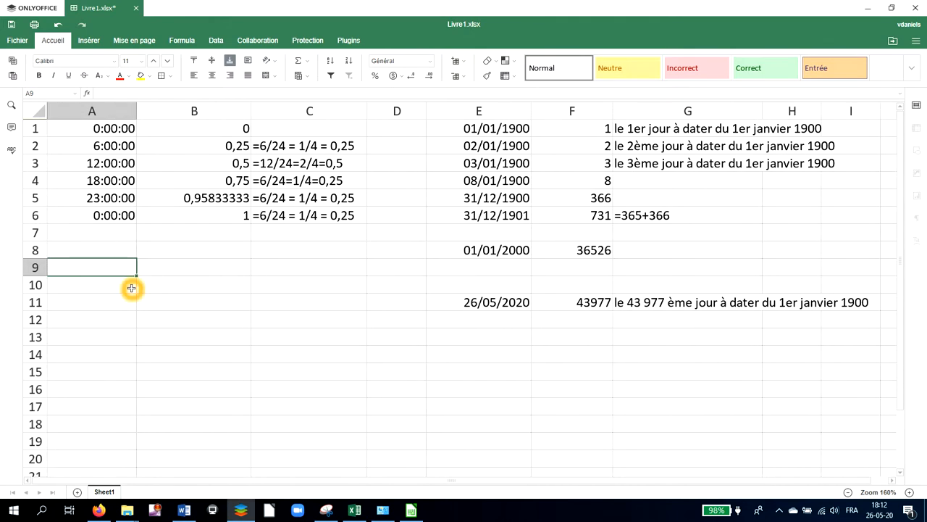
pyautogui.write('06:00')
pyautogui.press('Return')
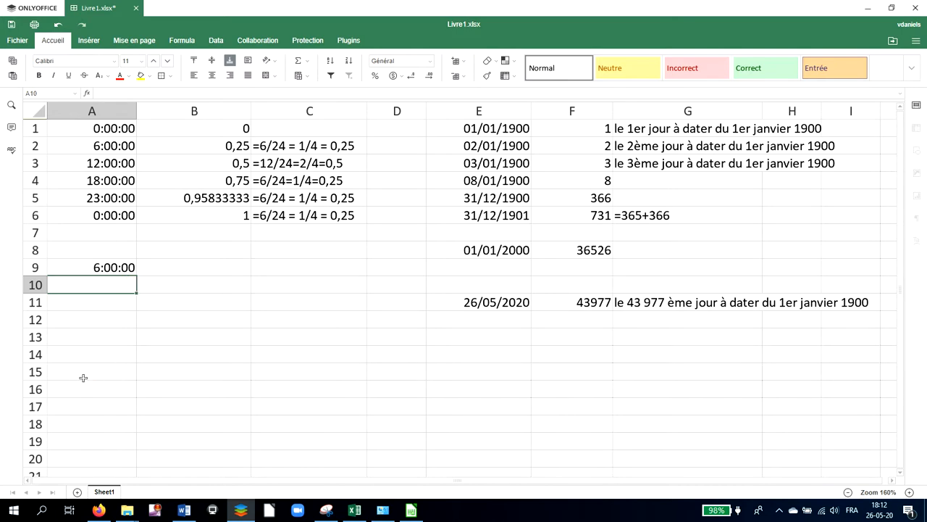
# Change the number format of cell A9 to Général.
pyautogui.click(103, 268)
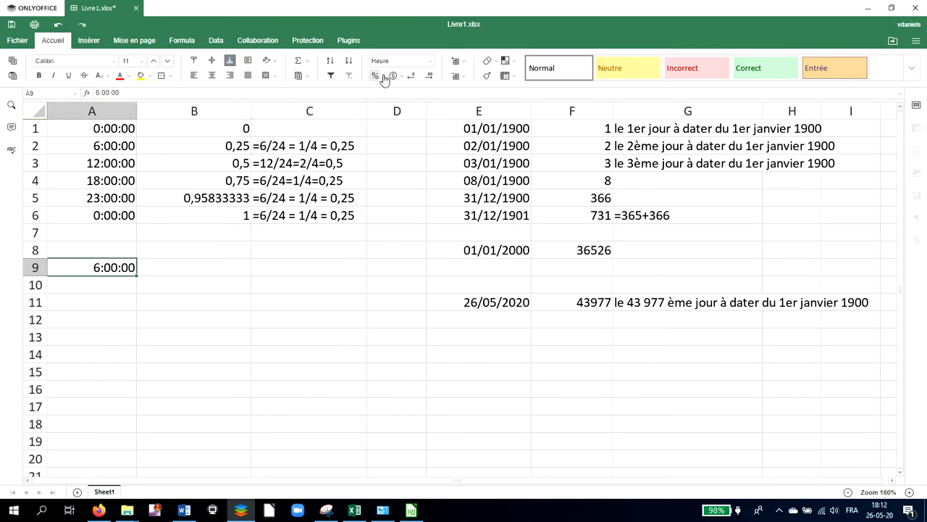
pyautogui.click(437, 63)
pyautogui.click(431, 63)
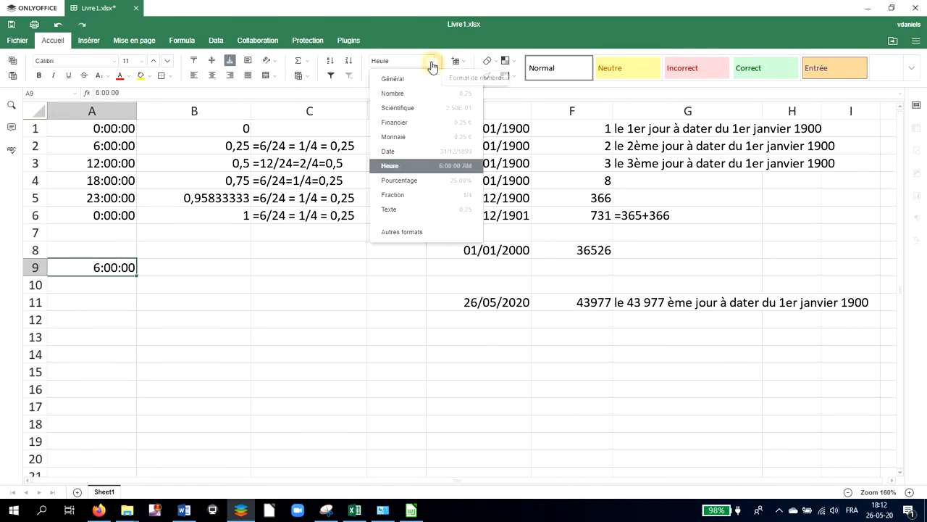
pyautogui.click(405, 81)
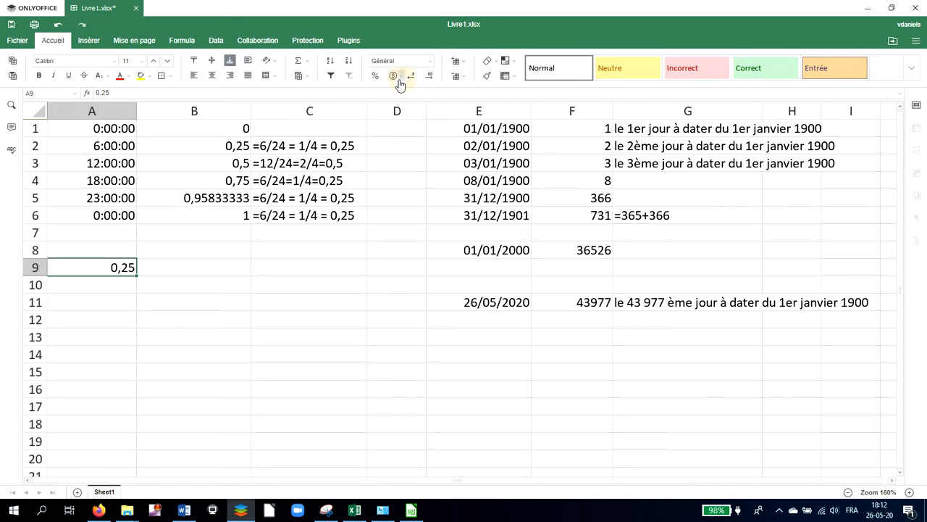
pyautogui.click(332, 186)
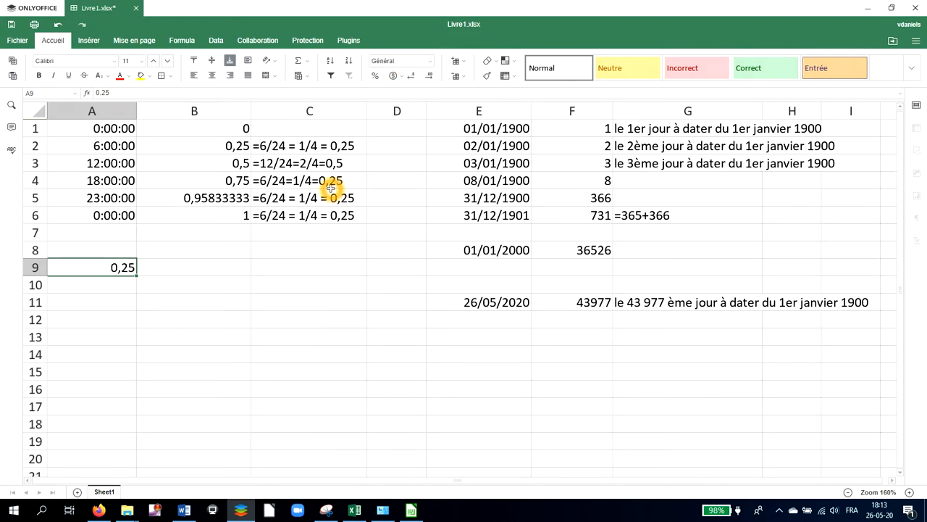
# Enter the time 24:00:00 in cell A6.
pyautogui.click(78, 240)
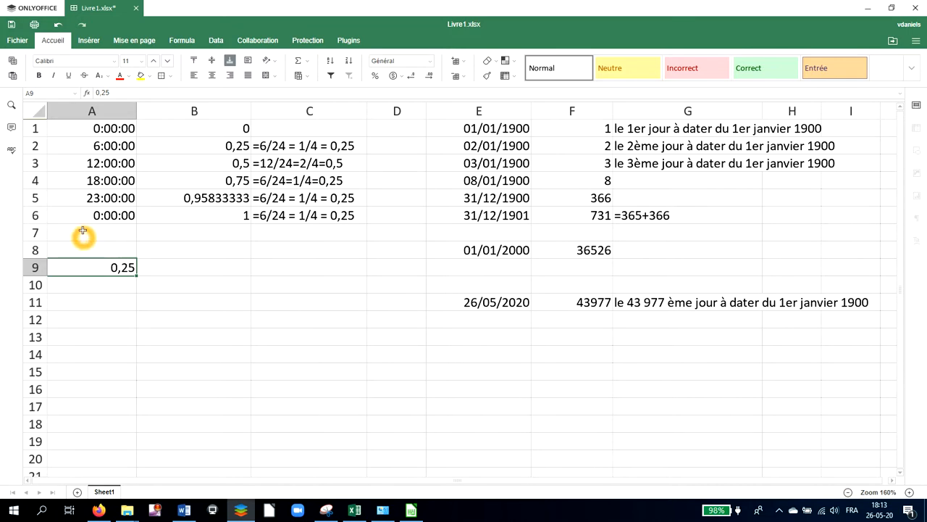
pyautogui.click(92, 216)
pyautogui.click(92, 216)
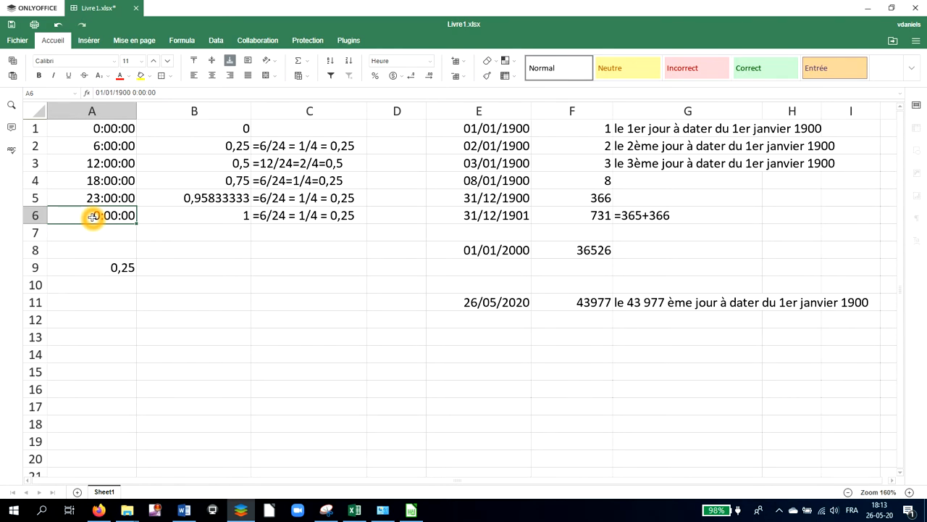
pyautogui.write('24:00=')
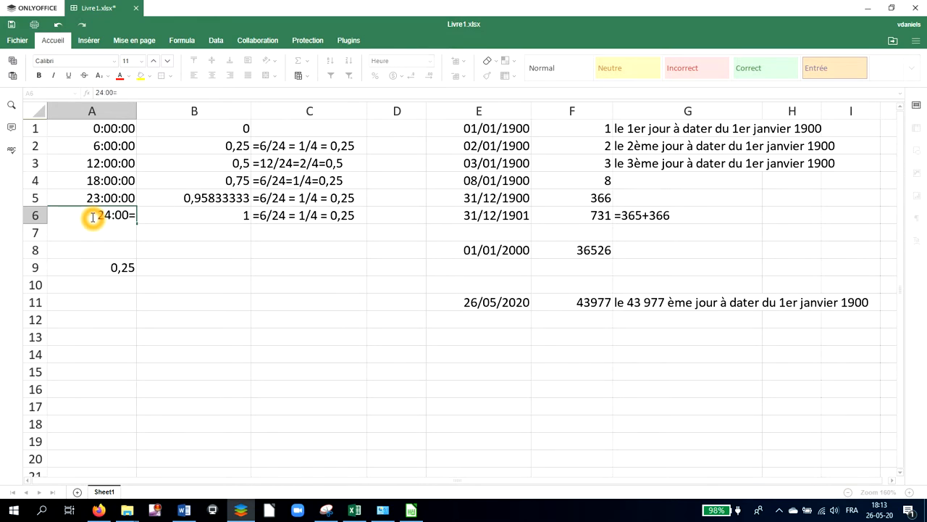
pyautogui.press('BackSpace')
pyautogui.write(':00')
pyautogui.press('Return')
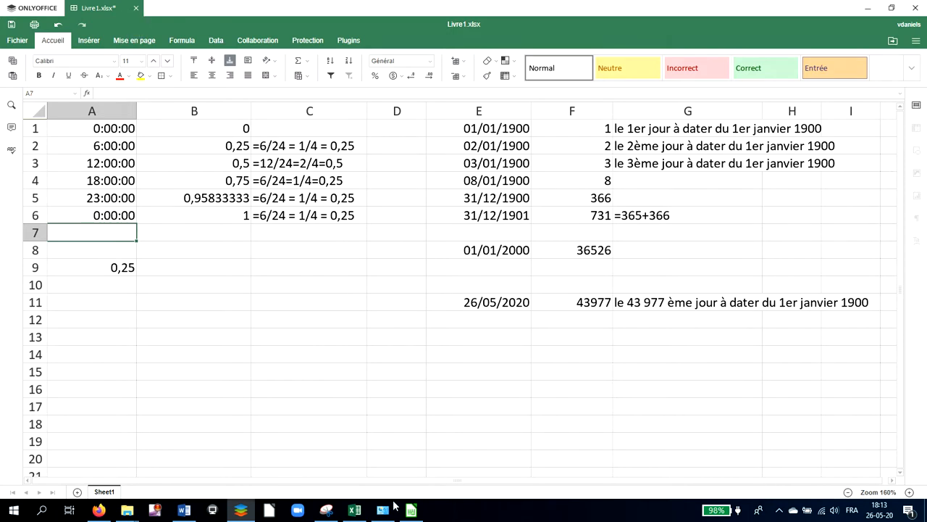
# Switch to Excel to examine the time in cell E24, and return to ONLYOFFICE to compare it with cell A6.
pyautogui.click(355, 510)
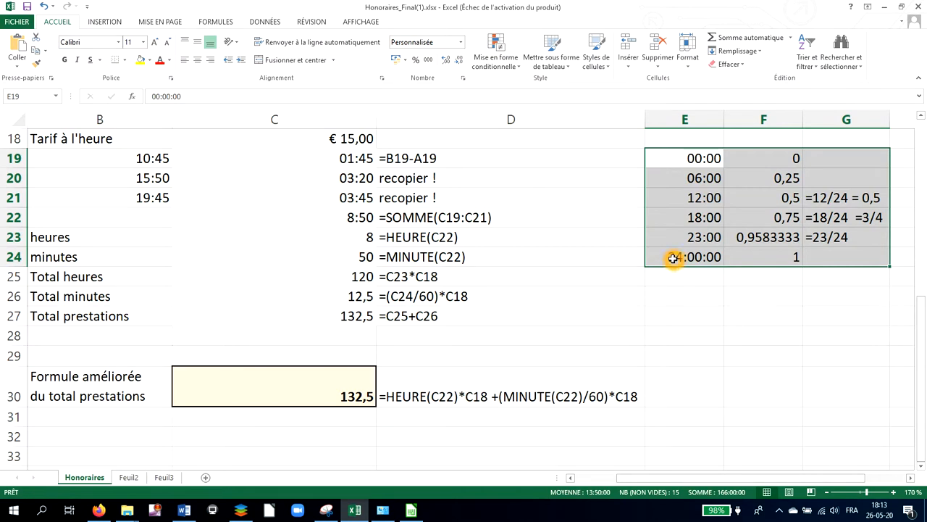
pyautogui.click(674, 258)
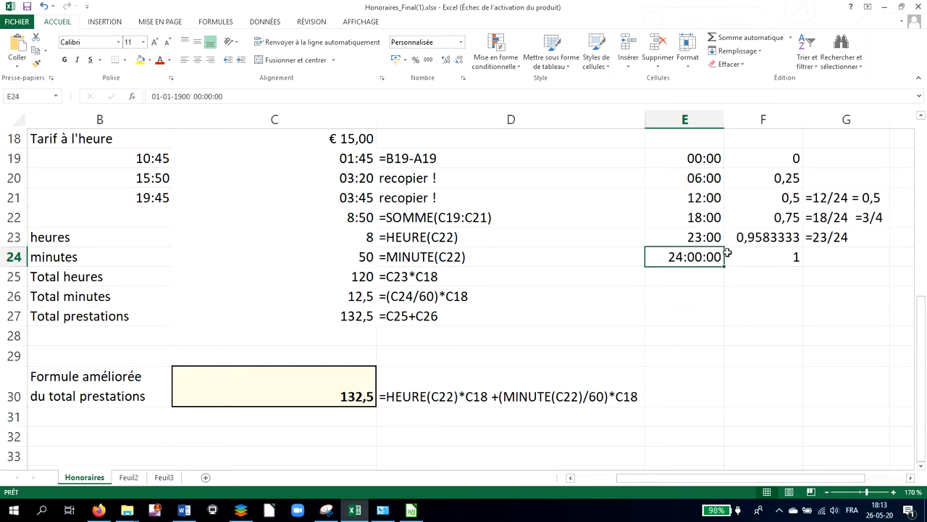
pyautogui.click(242, 510)
pyautogui.click(100, 200)
pyautogui.click(101, 217)
pyautogui.click(102, 216)
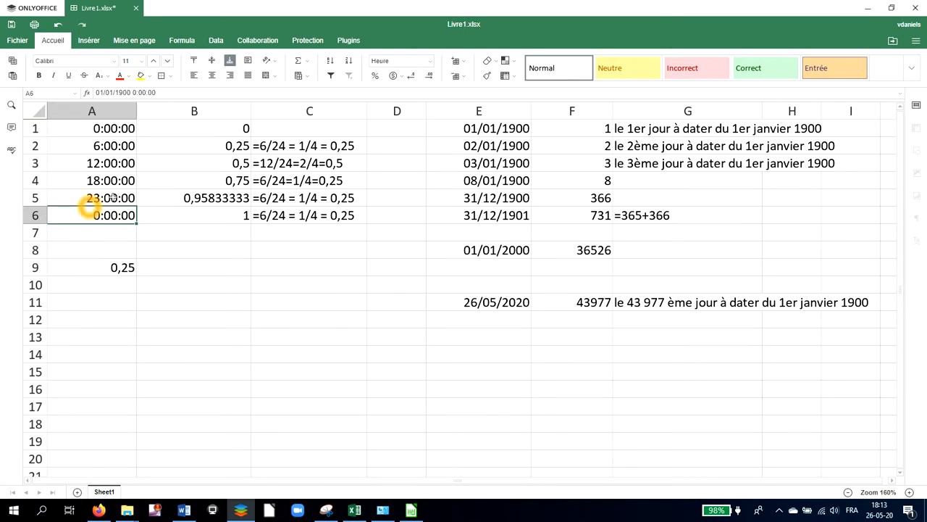
pyautogui.click(267, 147)
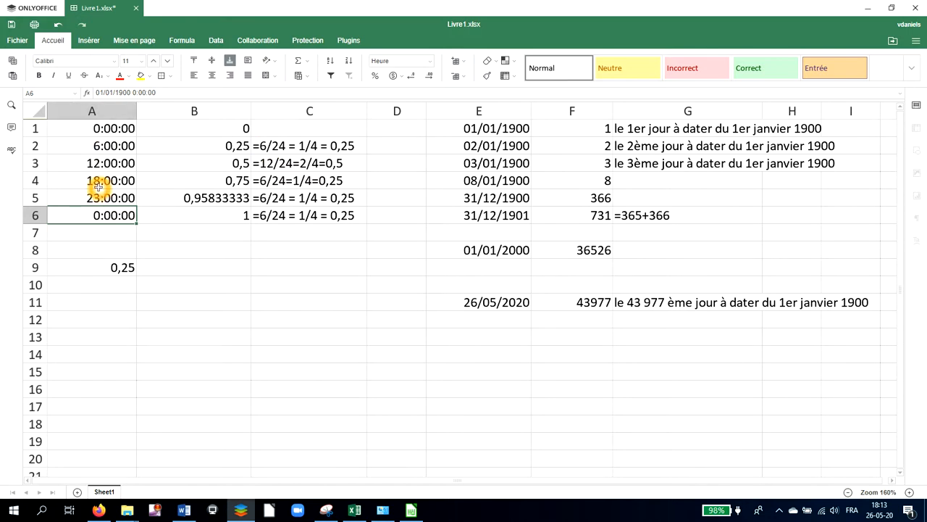
pyautogui.click(99, 147)
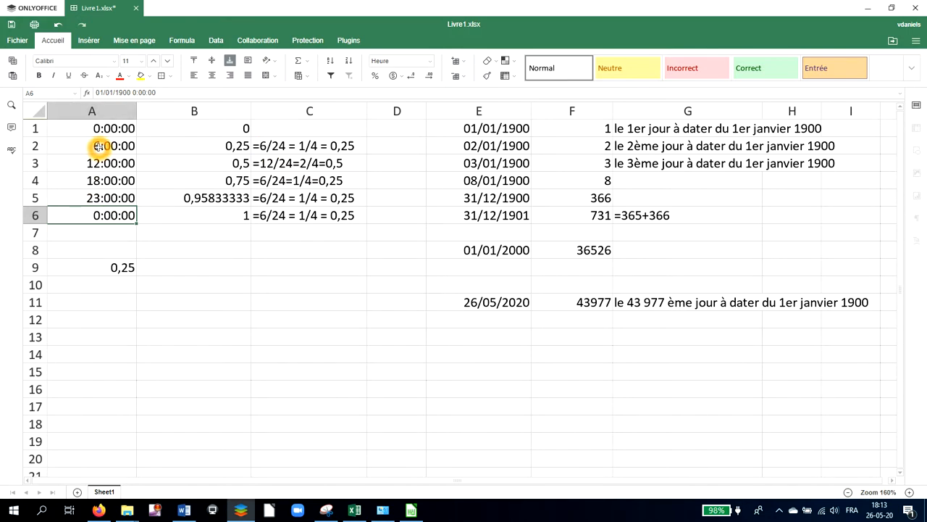
pyautogui.click(126, 146)
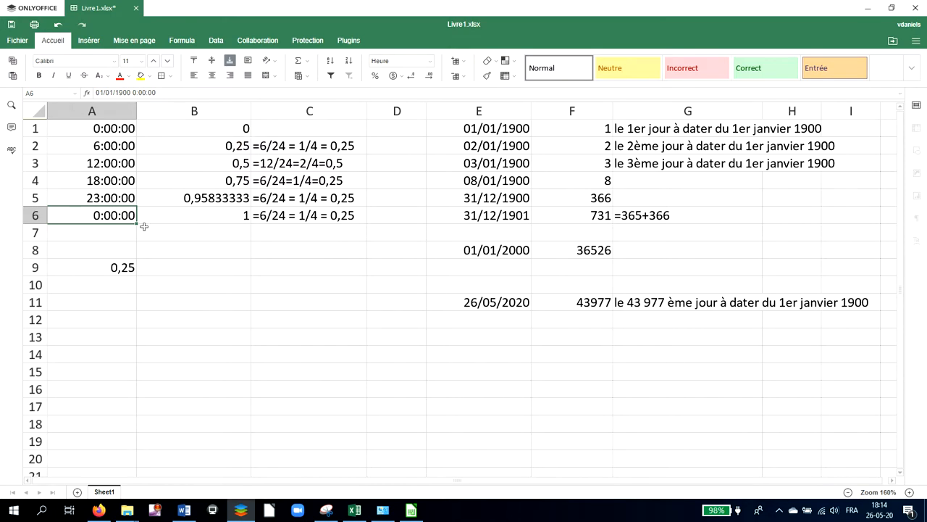
# Clear the content of cell A9.
pyautogui.click(116, 268)
pyautogui.press('Delete')
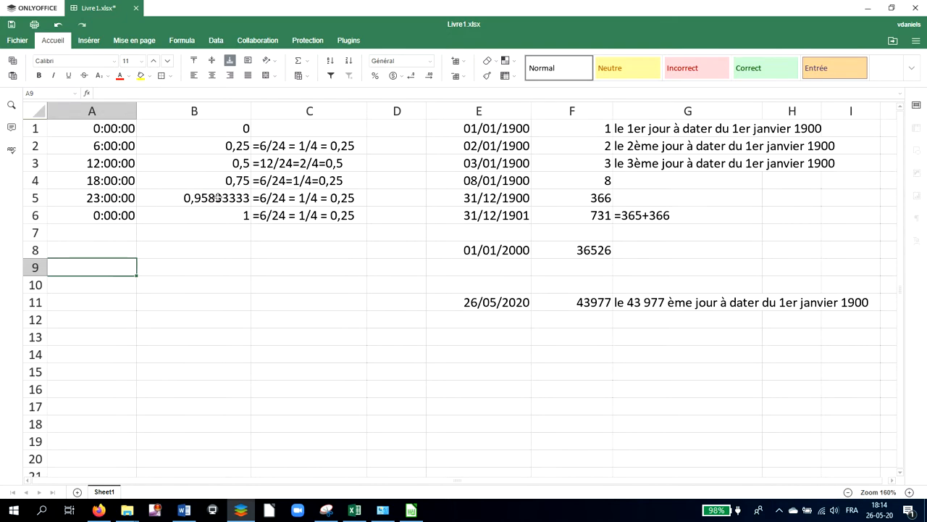
# Correct the explanatory text in cell C4 to =18/24=3/4=0,25.
pyautogui.doubleClick(265, 181)
pyautogui.press('BackSpace')
pyautogui.write('18')
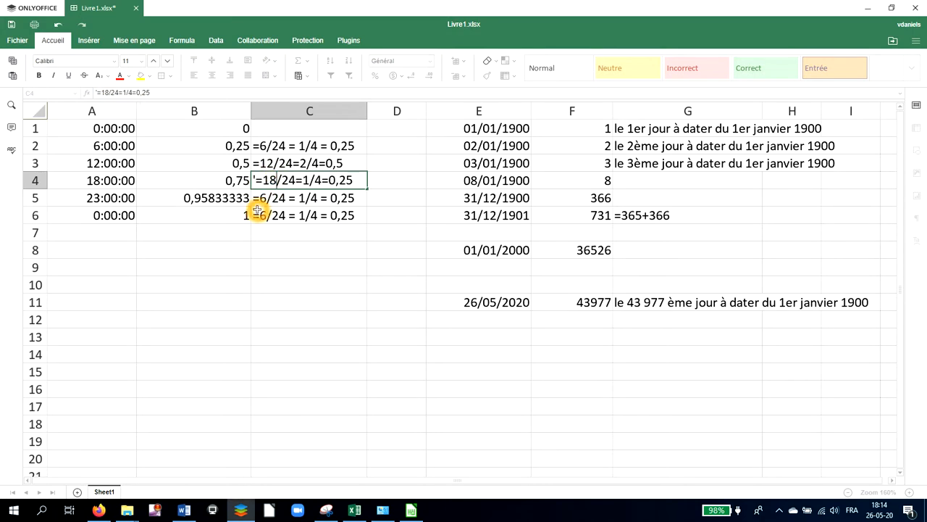
pyautogui.doubleClick(308, 181)
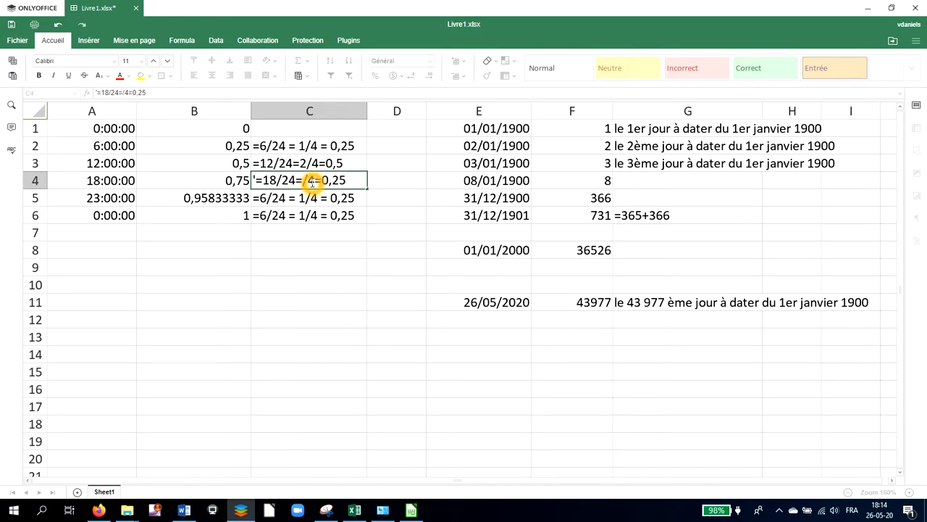
pyautogui.write('3')
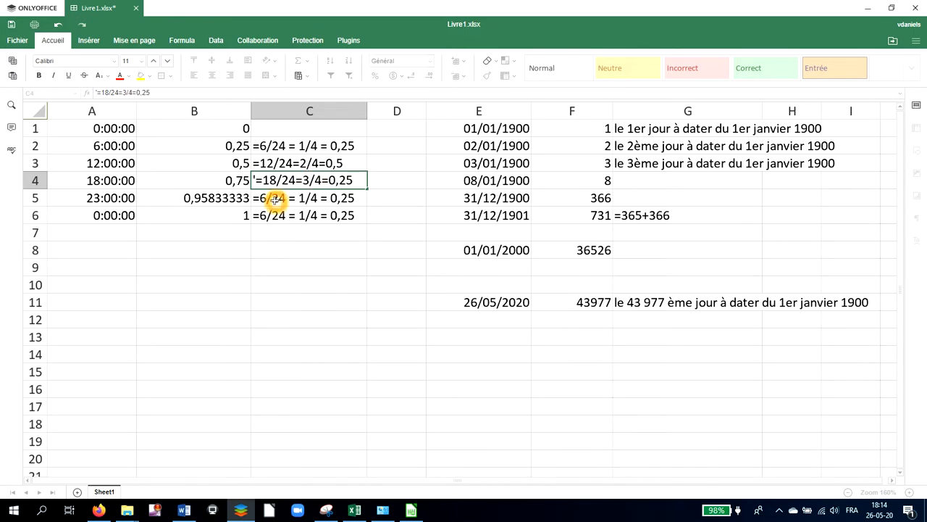
# Replace the explanation in cell C5 with =23/24=0,9583333.
pyautogui.click(264, 199)
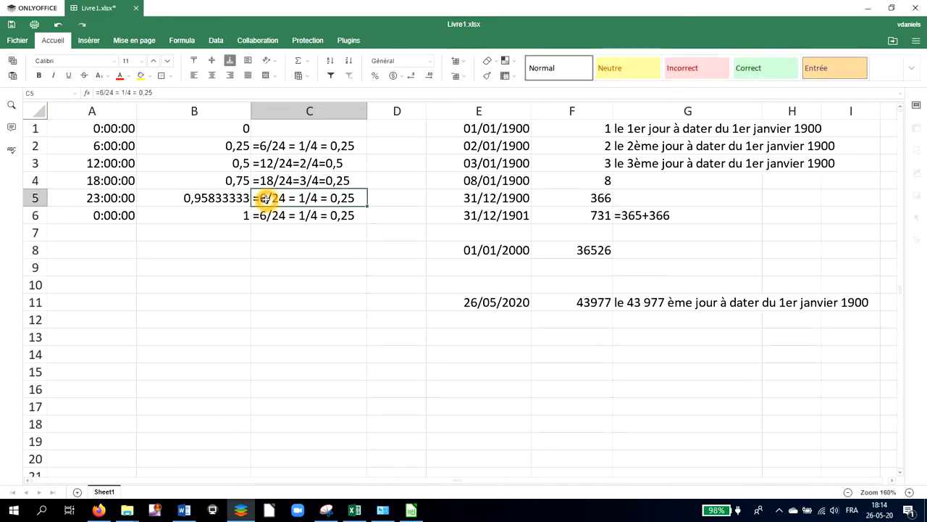
pyautogui.doubleClick(267, 198)
pyautogui.doubleClick(265, 198)
pyautogui.write('23')
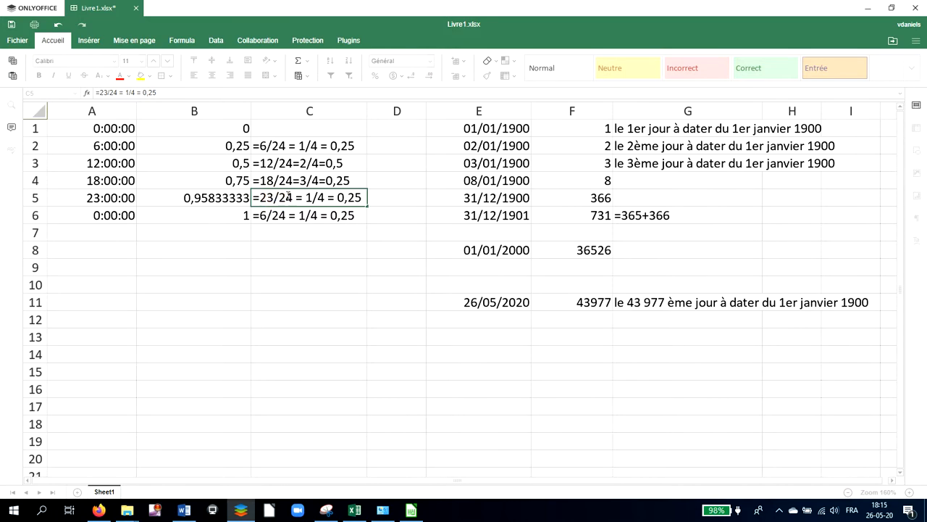
pyautogui.moveTo(306, 197); pyautogui.dragTo(371, 193)
pyautogui.press('BackSpace')
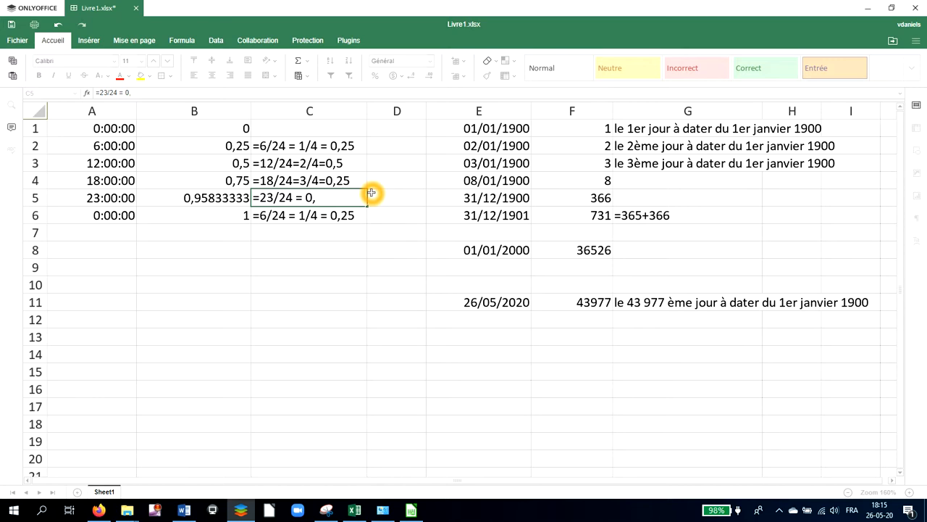
pyautogui.write('9583333')
pyautogui.press('Return')
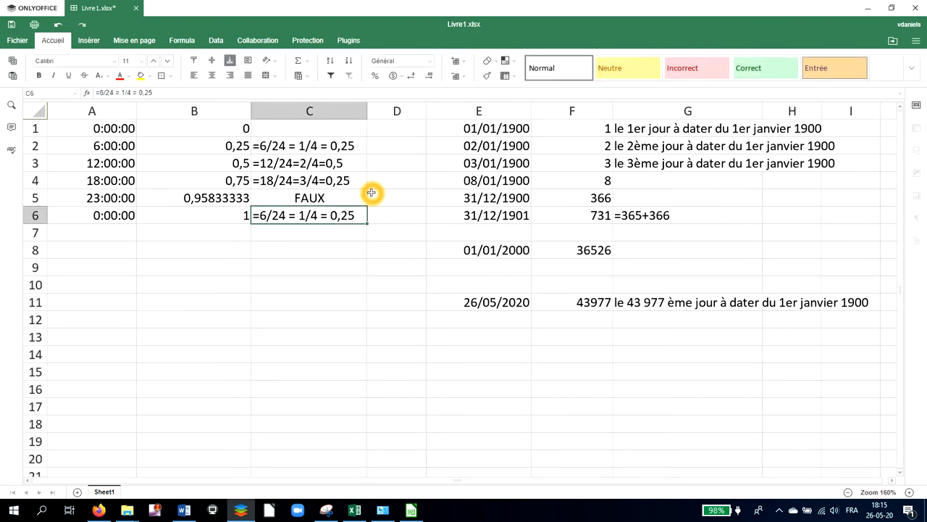
# Add an apostrophe in front of the formula in cell C5 so it is treated as text.
pyautogui.click(273, 198)
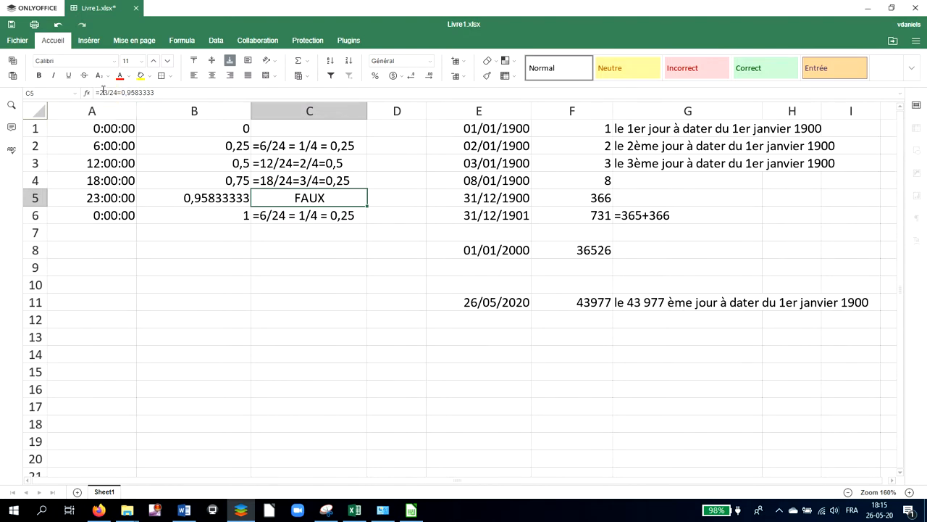
pyautogui.click(97, 93)
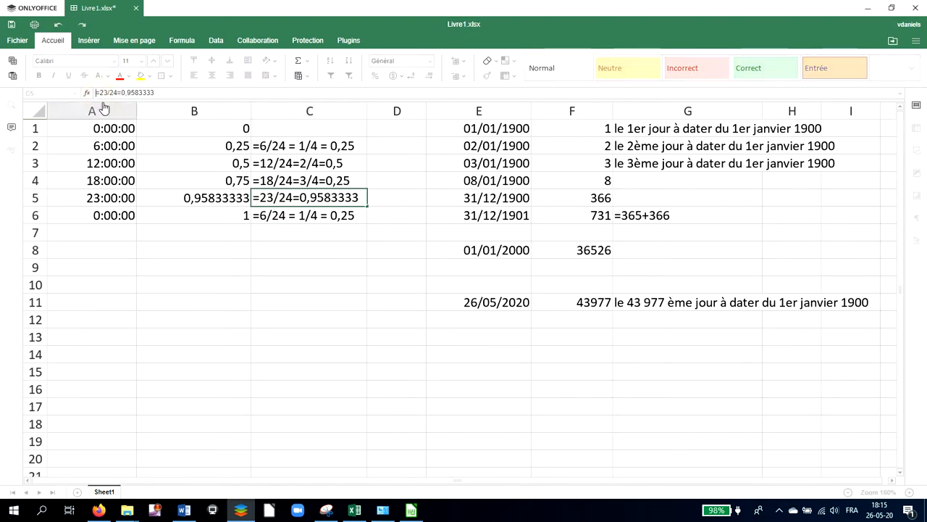
pyautogui.write("'")
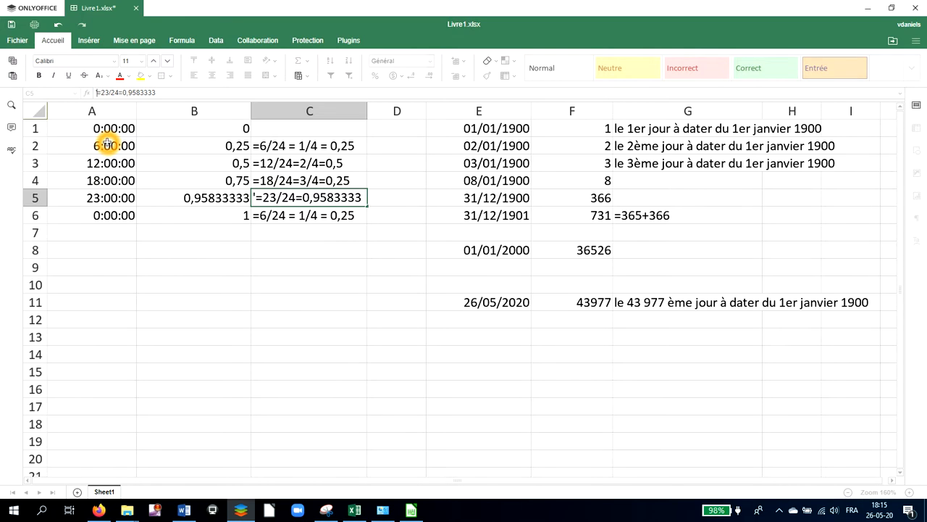
pyautogui.press('Return')
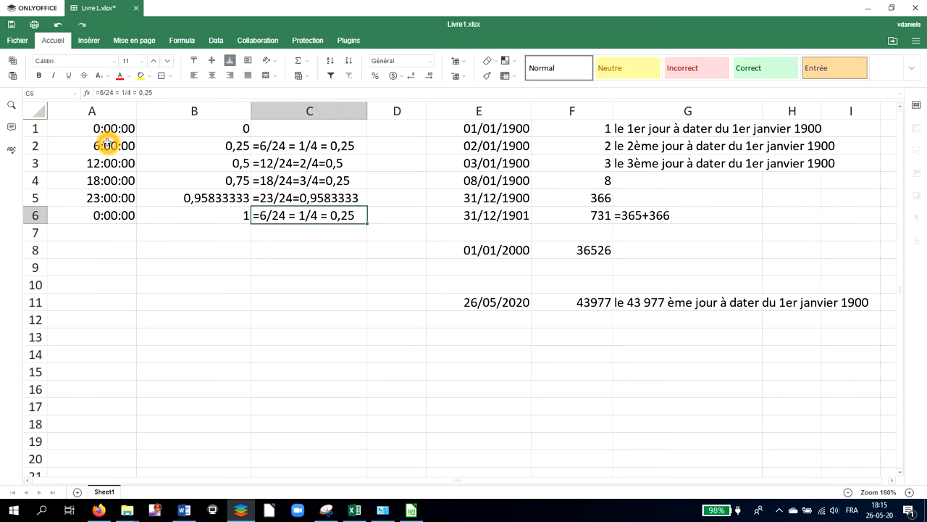
# Open the content of cell C2 to examine the apostrophe in front of its formula text.
pyautogui.click(257, 148)
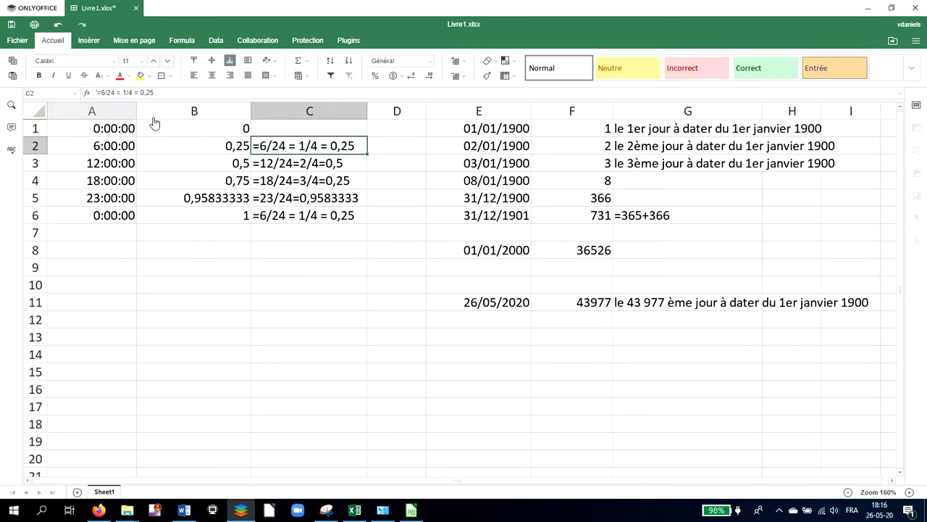
pyautogui.doubleClick(270, 152)
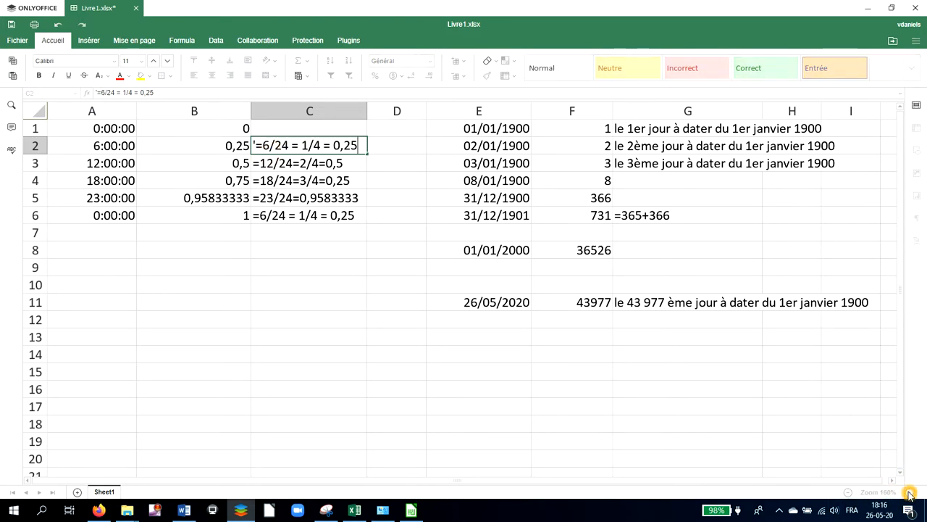
pyautogui.click(384, 281)
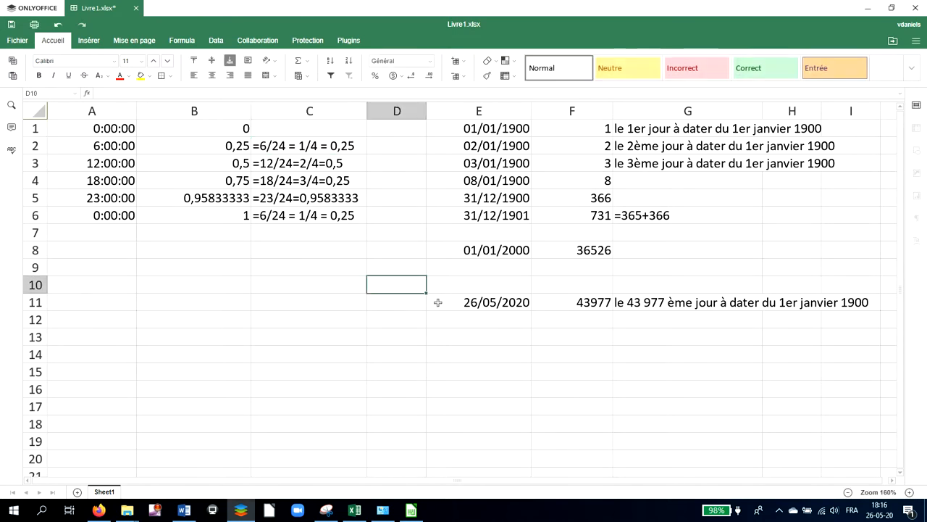
pyautogui.click(911, 493)
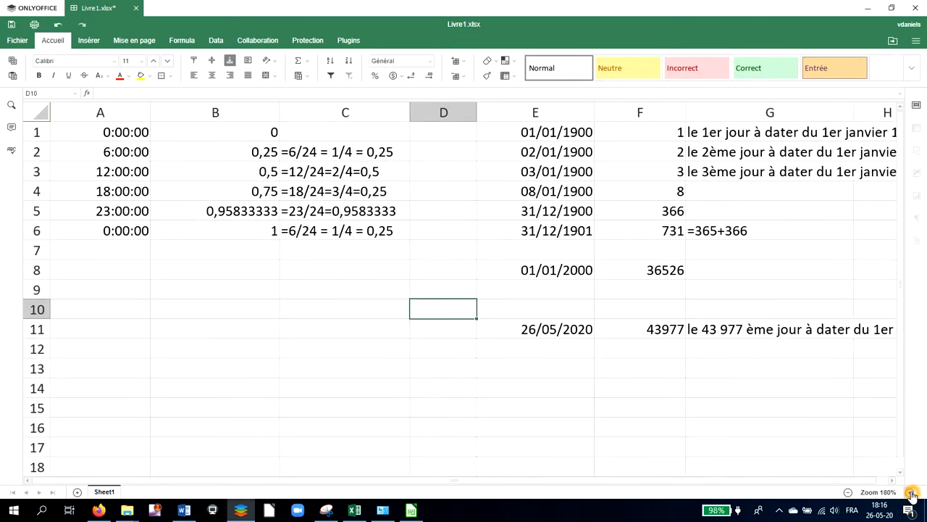
pyautogui.click(911, 494)
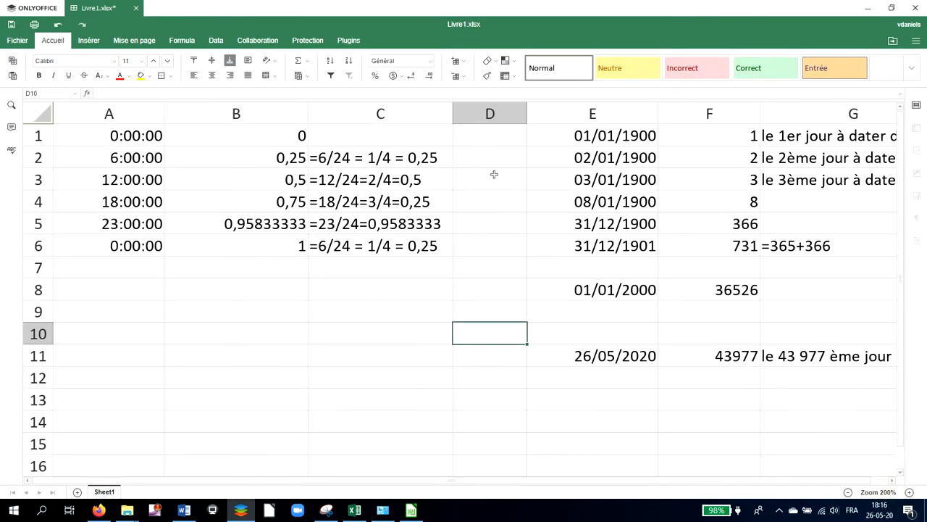
pyautogui.click(317, 160)
pyautogui.doubleClick(317, 159)
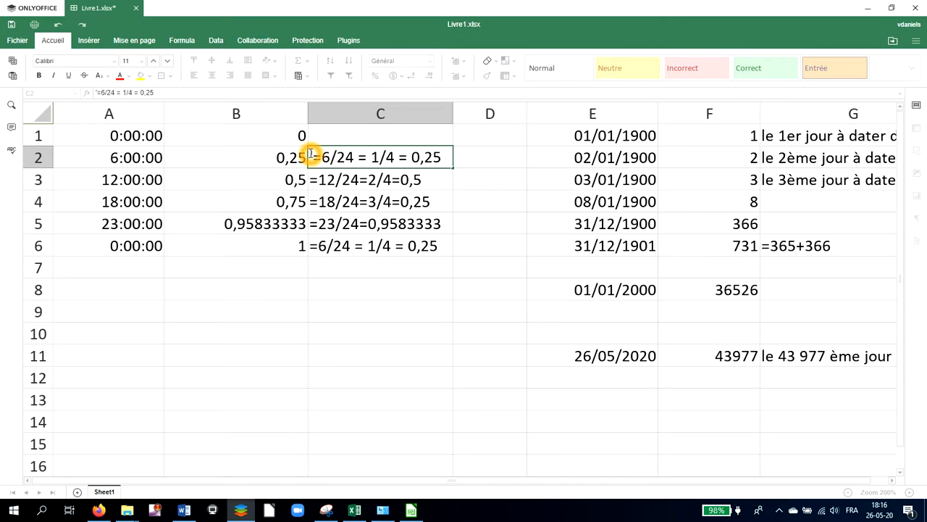
# Examine the dates in column E and their day serial numbers in column F, from 01/01/1900 to 26/05/2020.
pyautogui.press('Return')
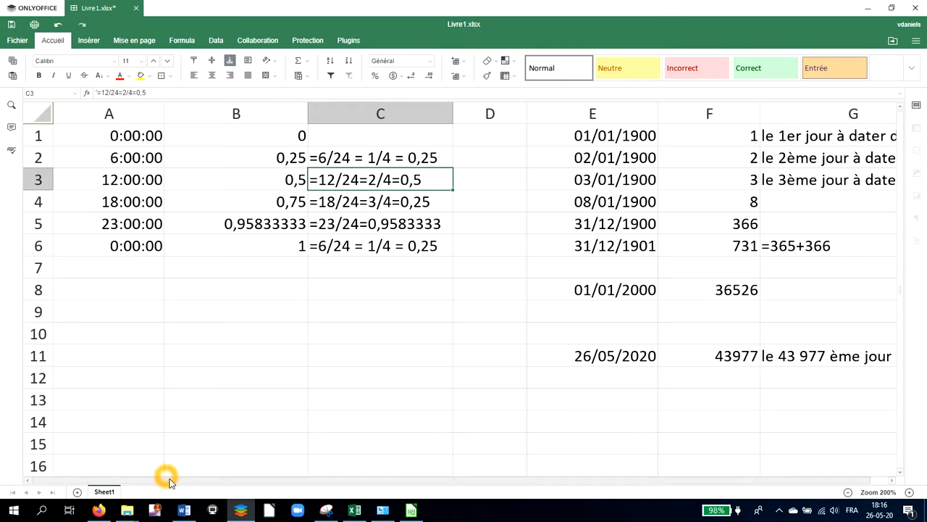
pyautogui.moveTo(192, 481); pyautogui.dragTo(244, 484)
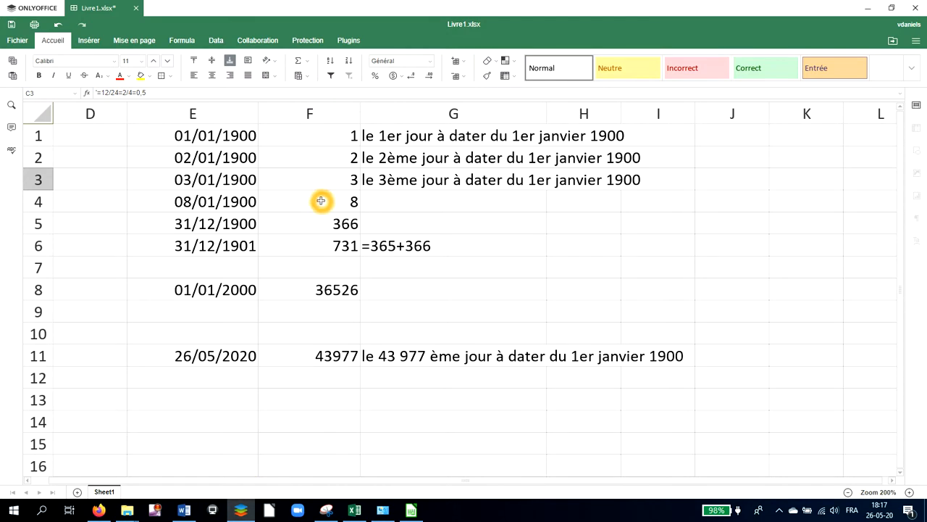
pyautogui.click(188, 199)
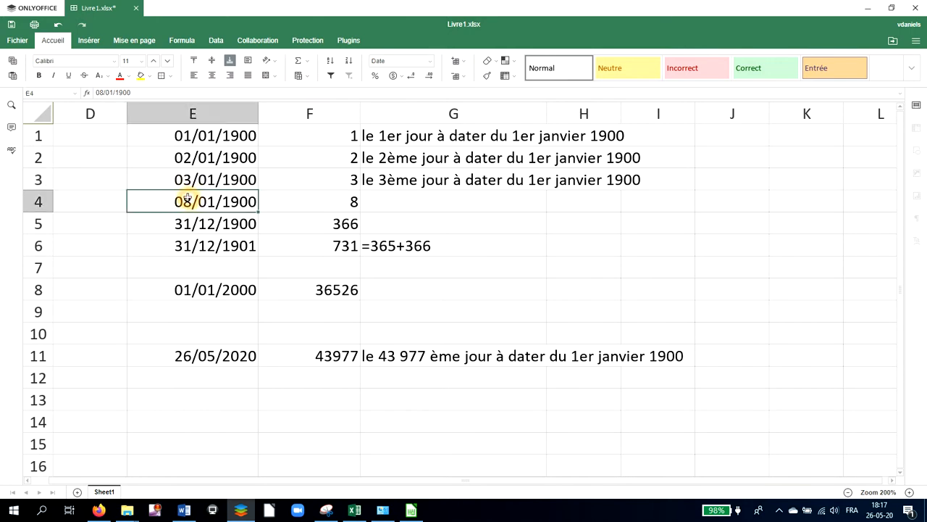
pyautogui.click(187, 139)
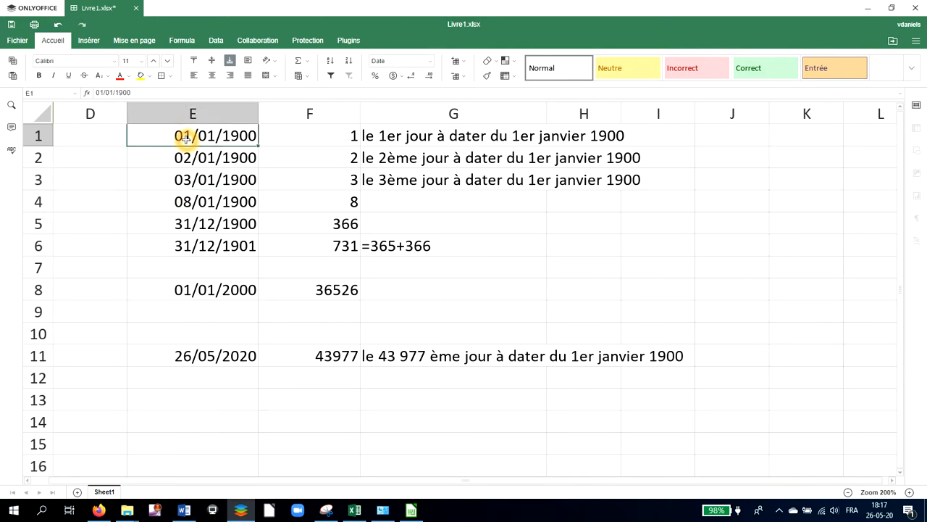
pyautogui.click(290, 201)
pyautogui.click(308, 132)
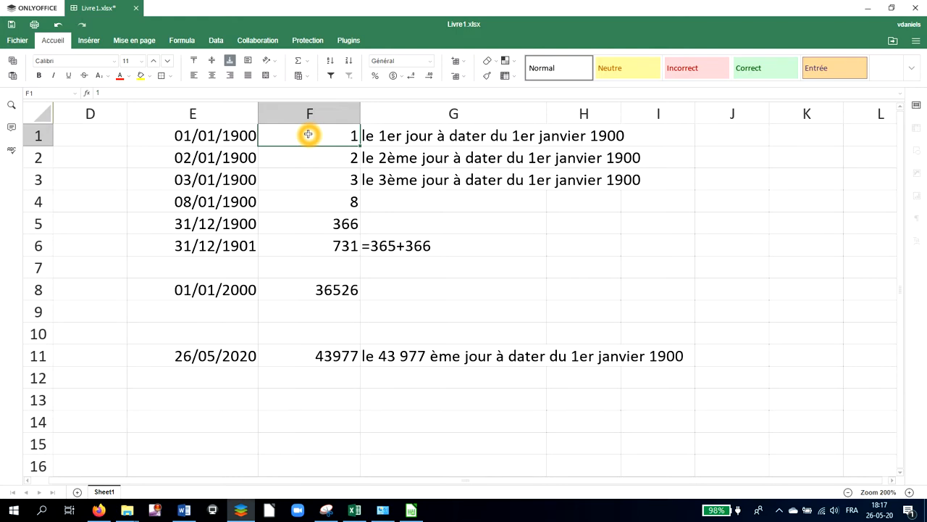
pyautogui.click(302, 225)
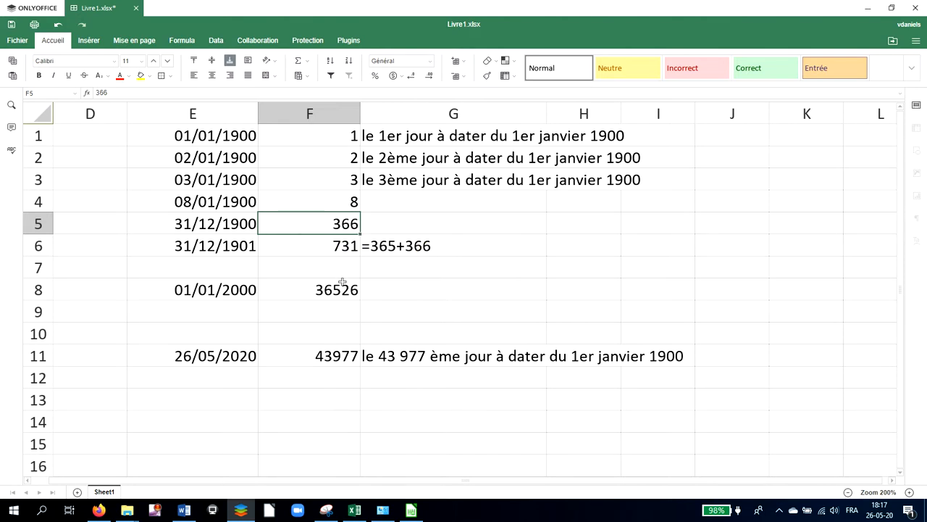
pyautogui.click(331, 355)
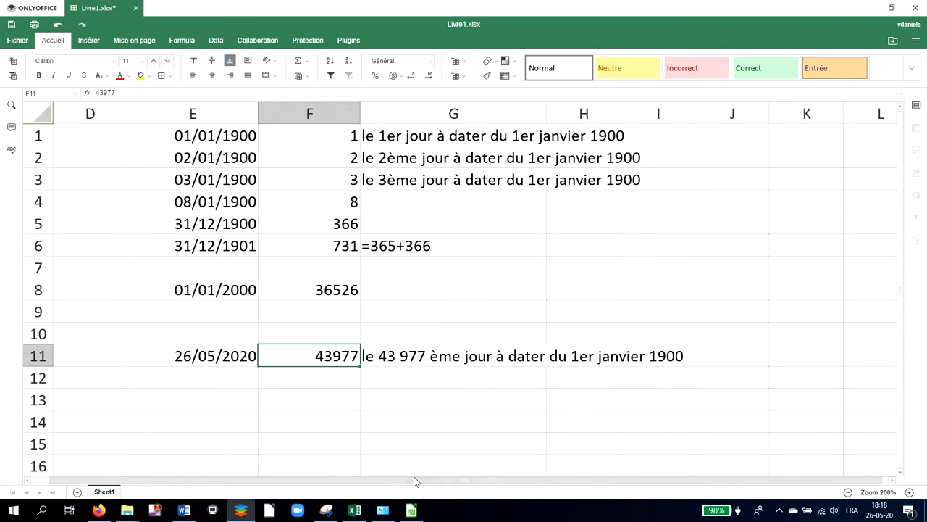
# Format the times in cells A1:A6 with the Heure format 12:48, showing only hours and minutes.
pyautogui.moveTo(416, 482); pyautogui.dragTo(383, 482)
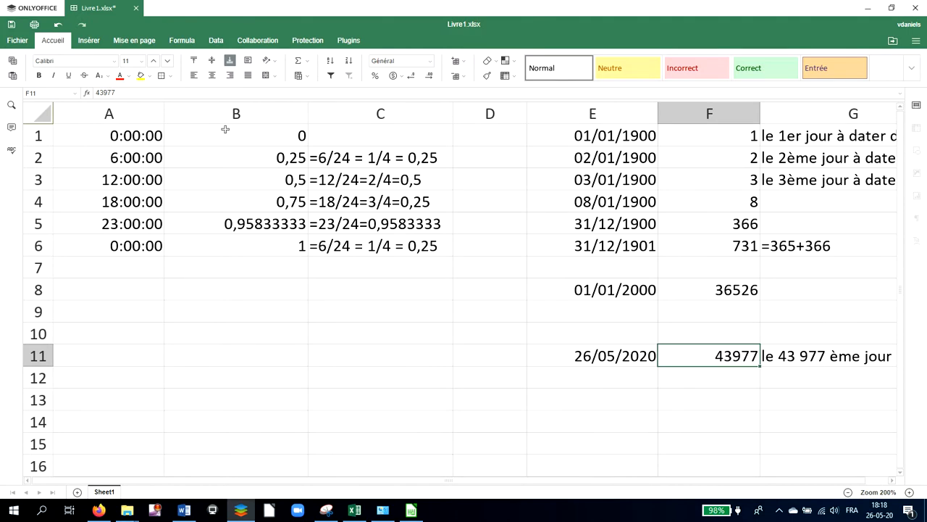
pyautogui.click(120, 137)
pyautogui.moveTo(119, 137); pyautogui.dragTo(128, 244)
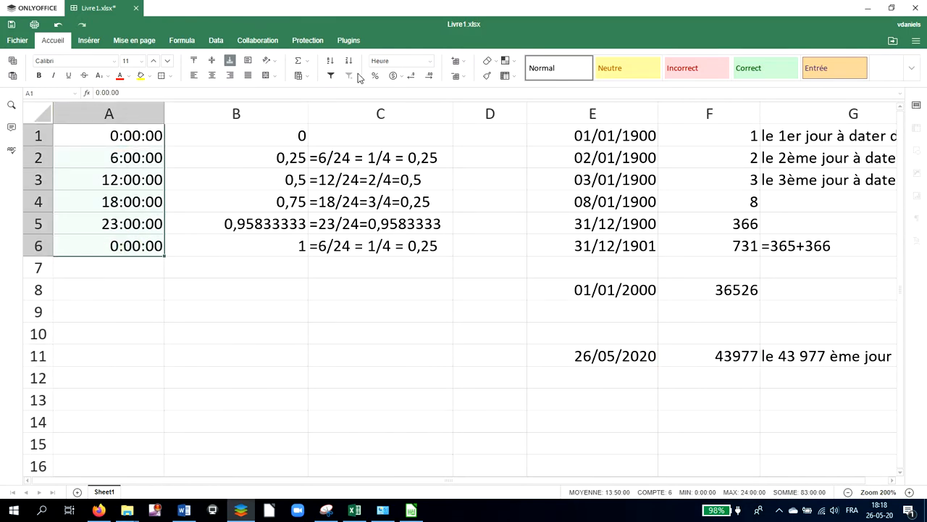
pyautogui.click(431, 67)
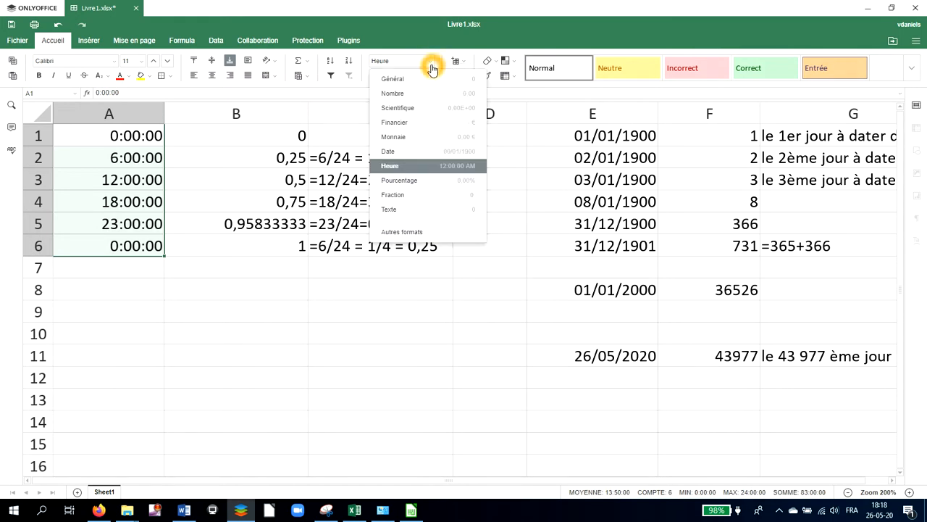
pyautogui.click(408, 231)
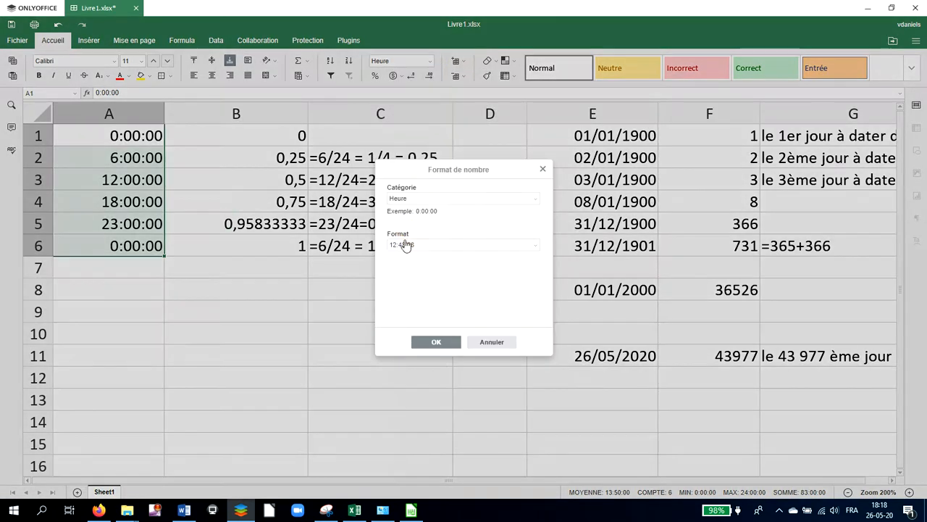
pyautogui.click(423, 247)
pyautogui.click(423, 247)
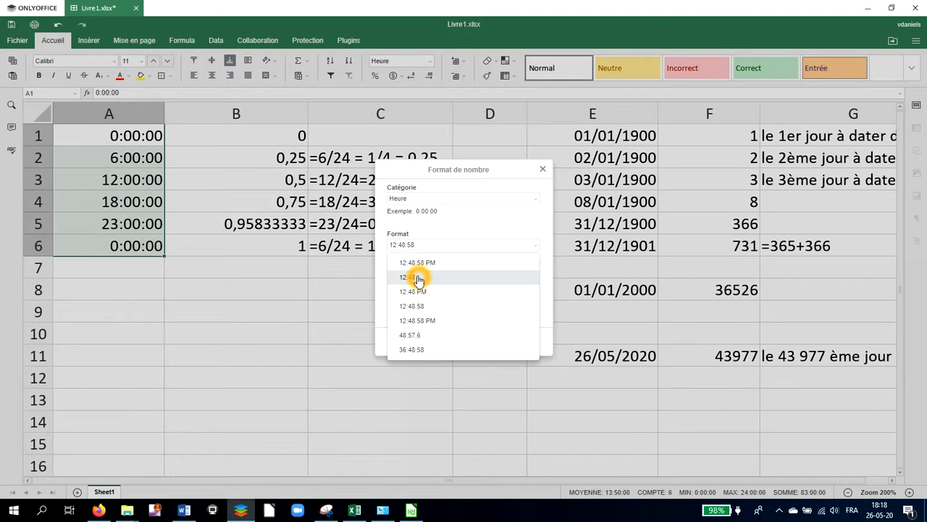
pyautogui.click(419, 278)
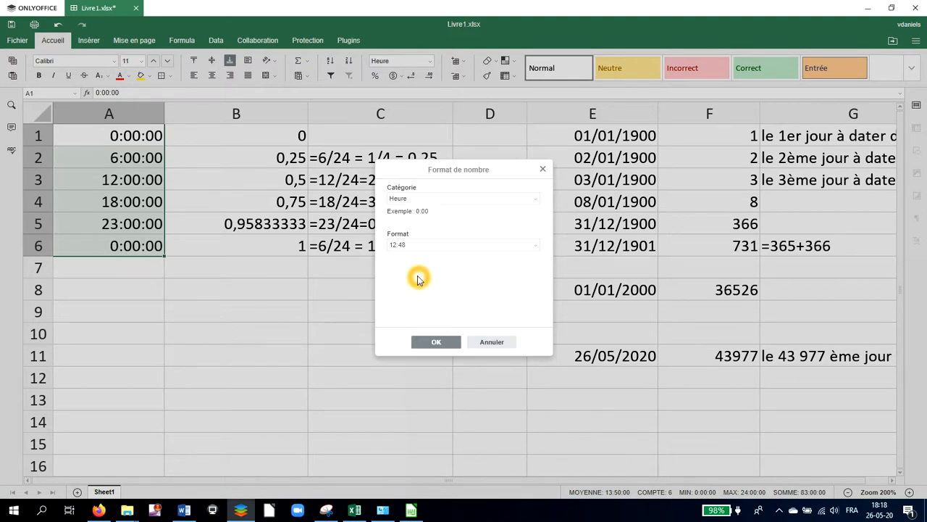
pyautogui.click(435, 342)
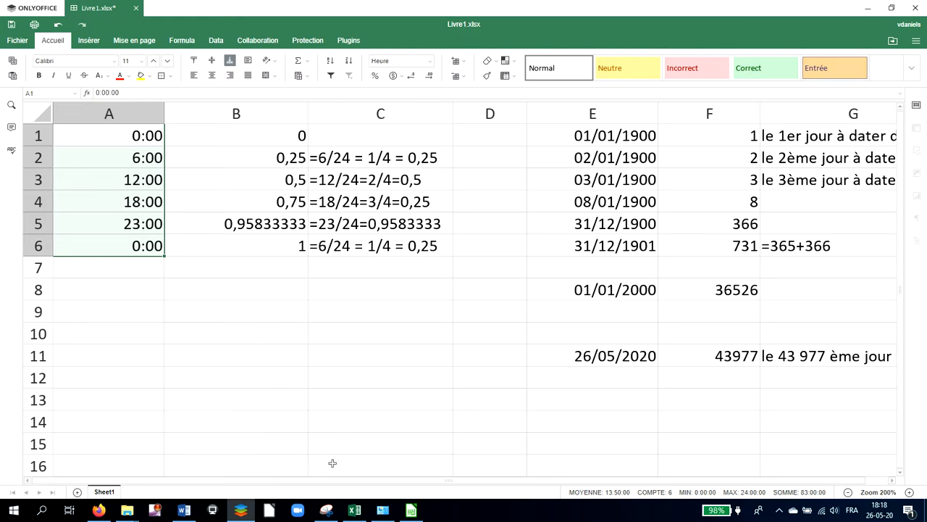
# Switch to the Honoraires_Final(1).xlsx workbook in Excel and open the full number format settings for the times in E19:E24.
pyautogui.moveTo(350, 512)
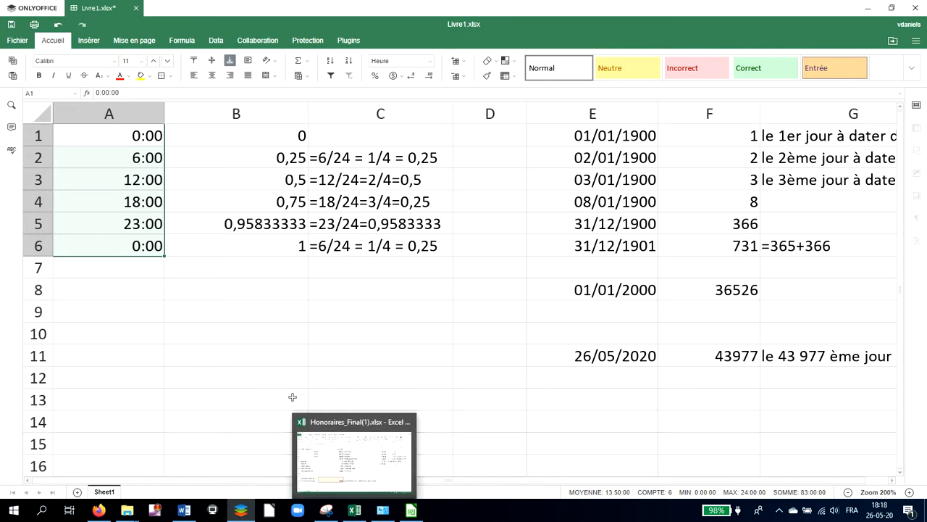
pyautogui.click(351, 506)
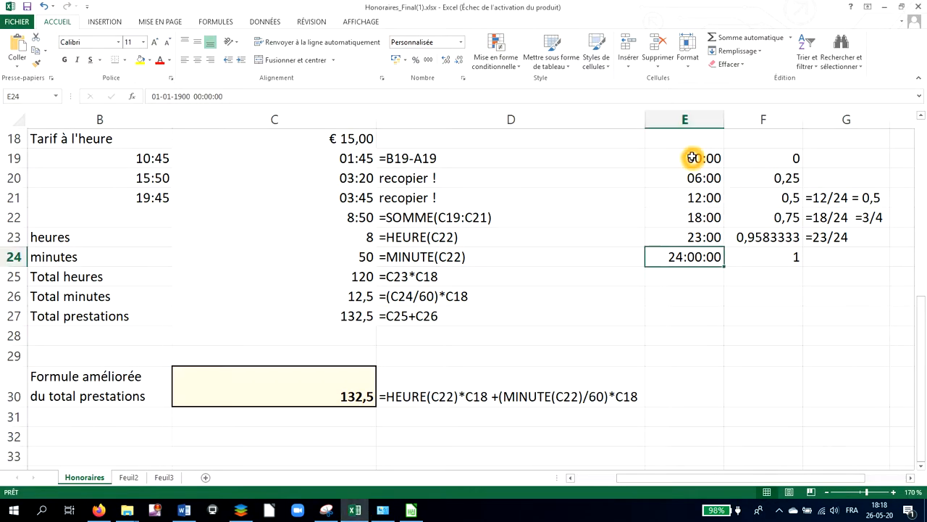
pyautogui.moveTo(695, 158); pyautogui.dragTo(698, 257)
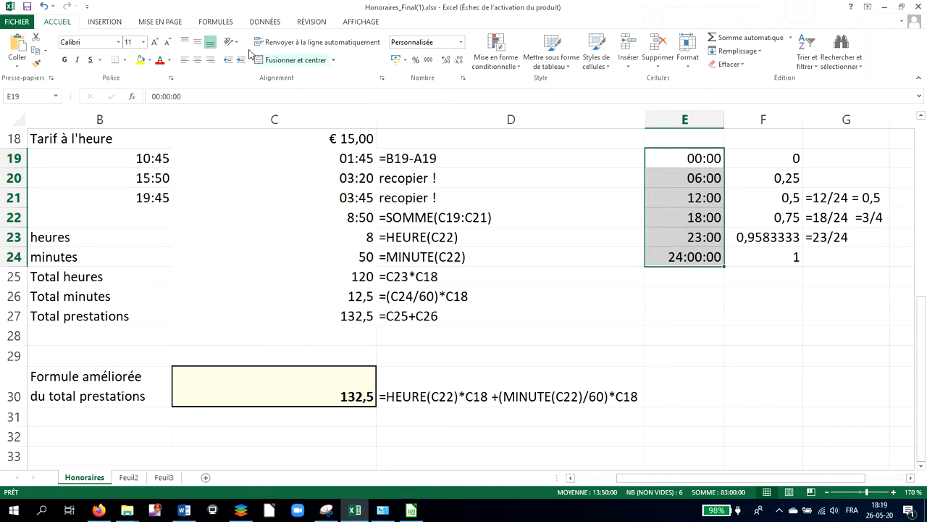
pyautogui.click(460, 44)
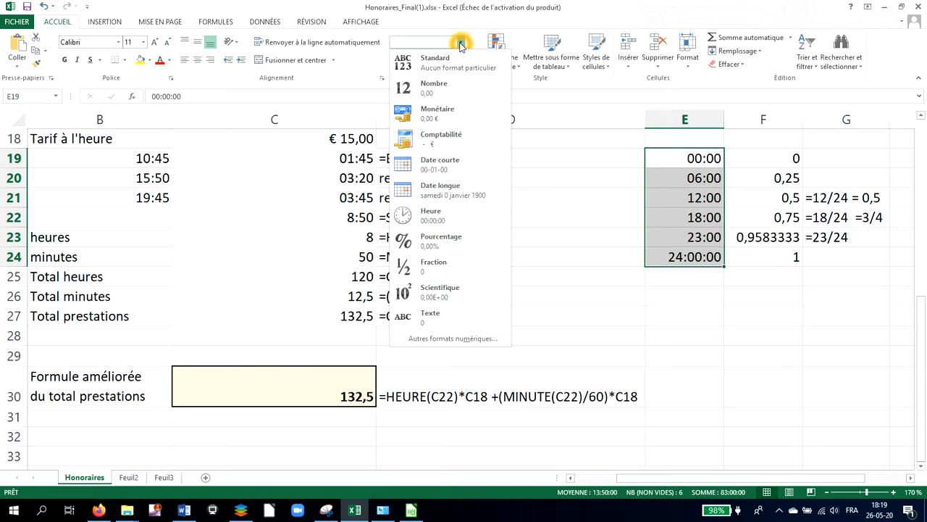
pyautogui.click(460, 44)
pyautogui.click(462, 79)
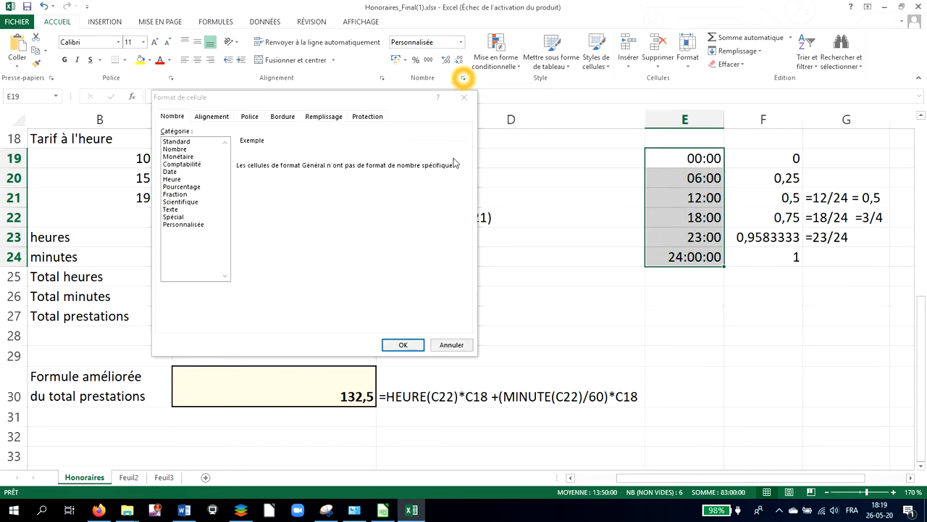
# Apply the Heure format type 13 h 30 to the times in cells E19:E24.
pyautogui.click(201, 225)
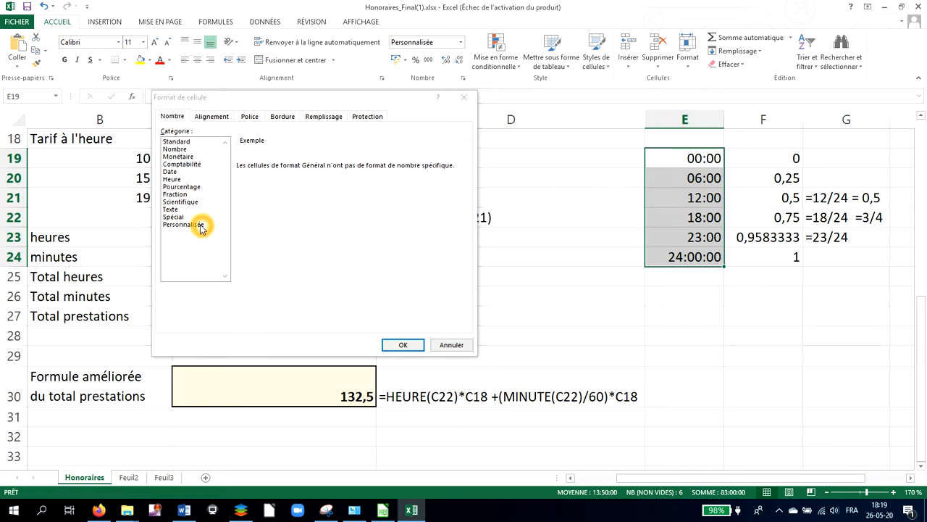
pyautogui.click(201, 227)
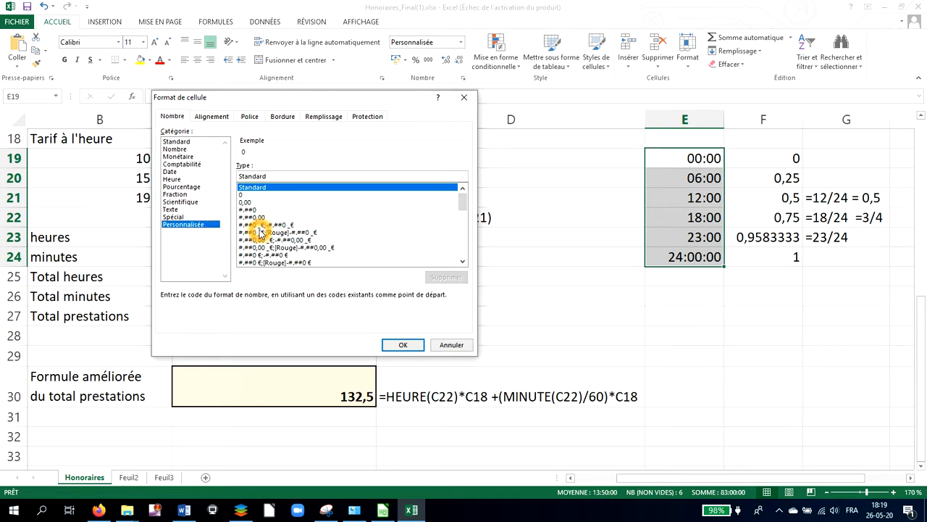
pyautogui.click(168, 175)
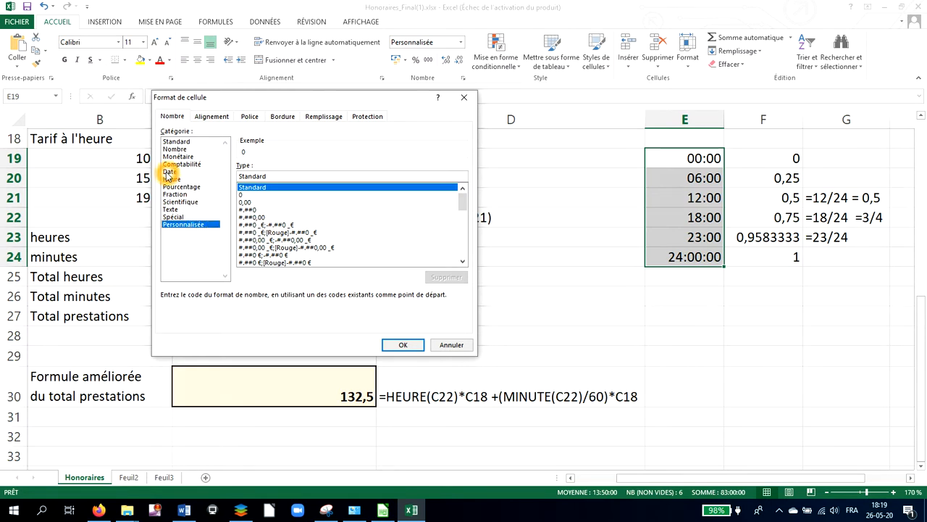
pyautogui.click(170, 180)
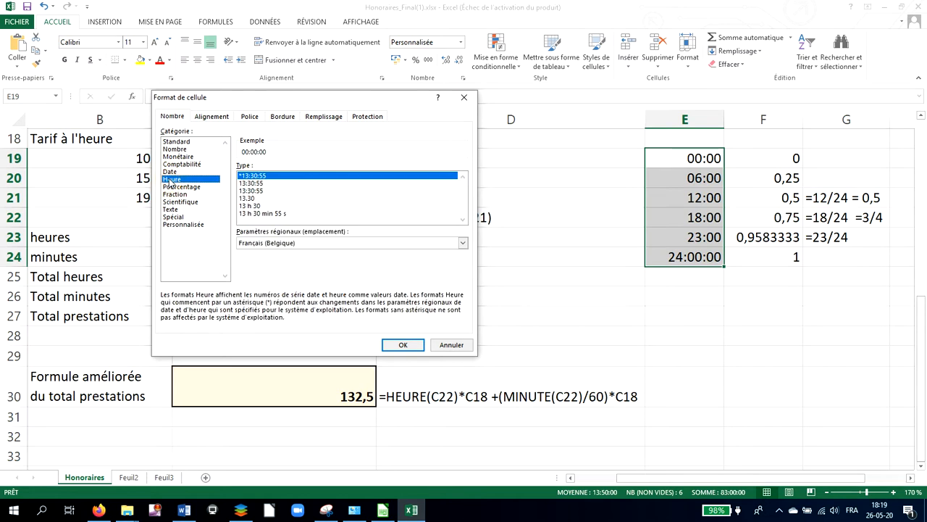
pyautogui.click(268, 198)
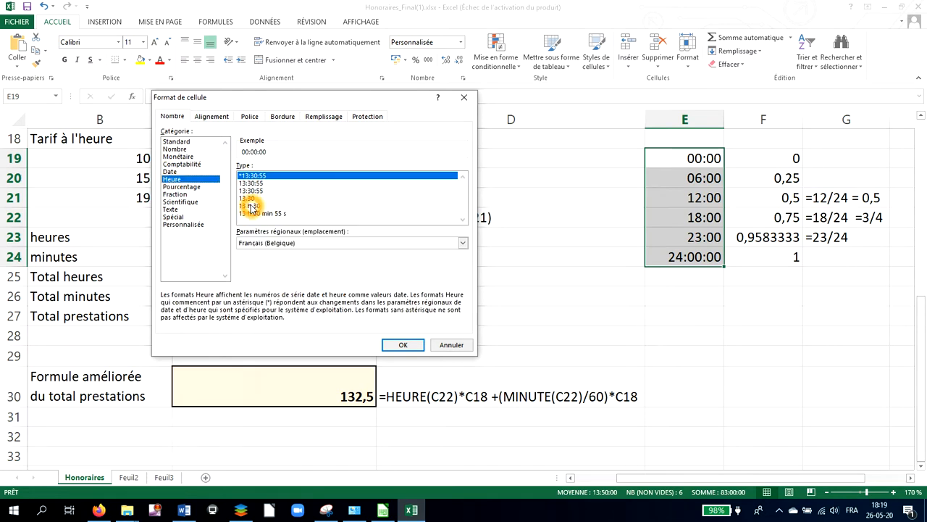
pyautogui.click(250, 206)
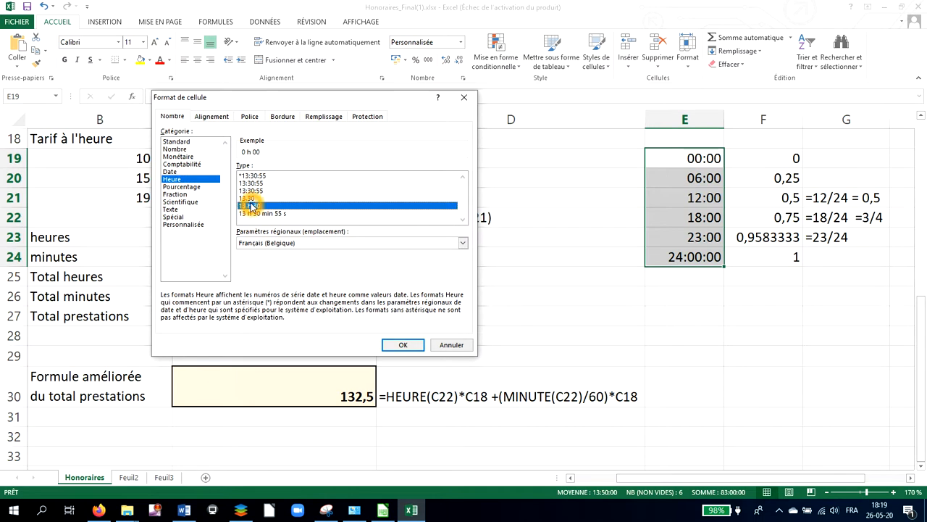
pyautogui.click(398, 348)
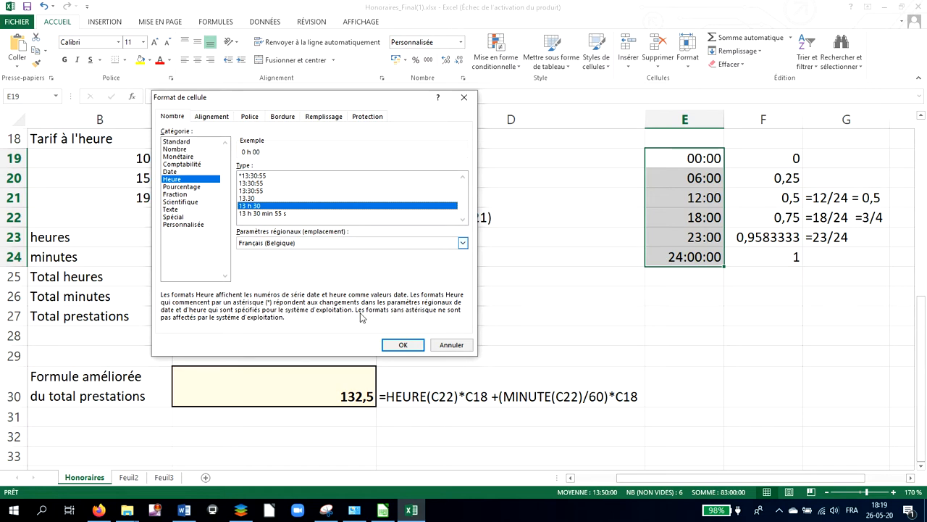
pyautogui.click(400, 345)
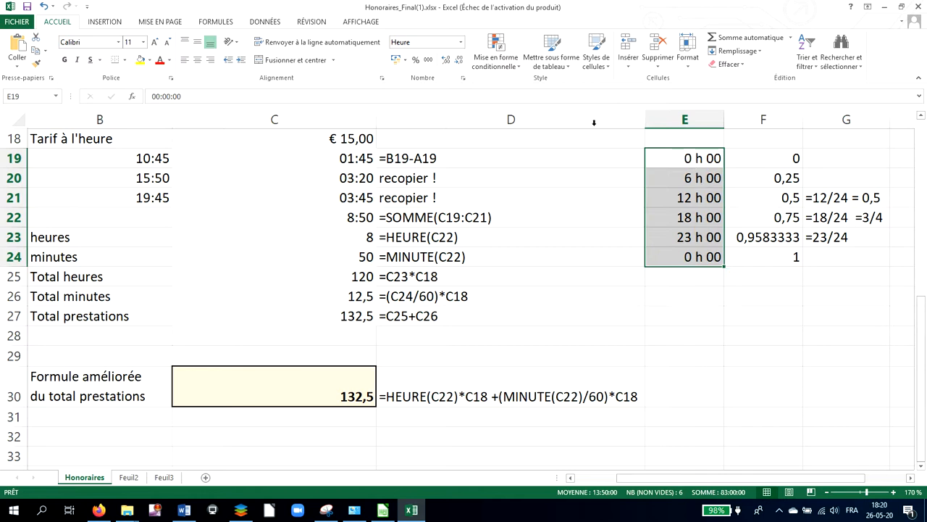
# Reopen the full number format settings for E19:E24 and examine the custom format code behind the hour format.
pyautogui.click(460, 45)
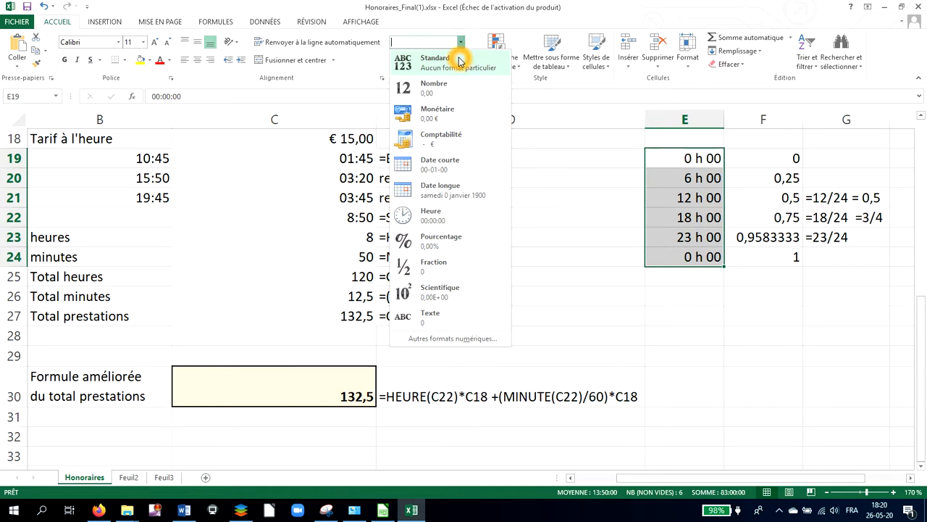
pyautogui.click(460, 339)
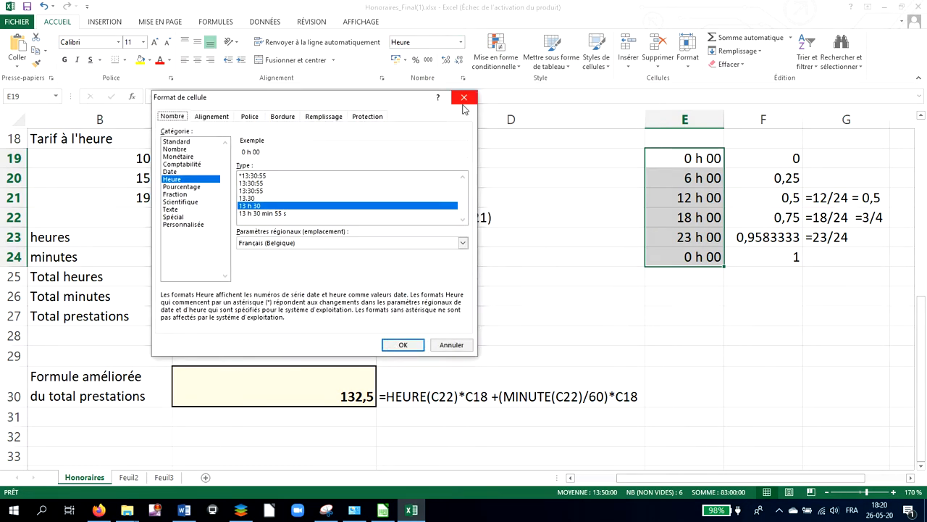
pyautogui.click(264, 151)
pyautogui.click(256, 156)
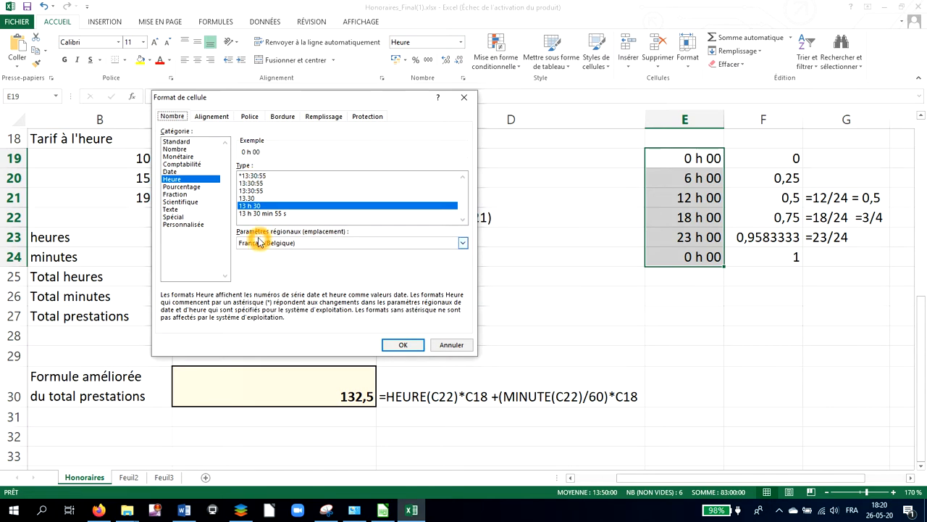
pyautogui.click(246, 151)
pyautogui.click(246, 151)
pyautogui.click(202, 223)
pyautogui.click(255, 189)
pyautogui.click(248, 176)
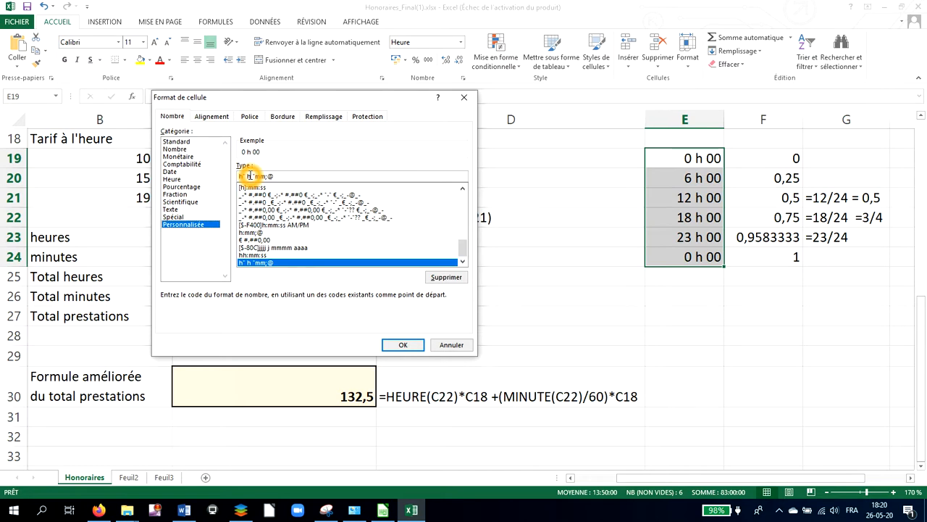
pyautogui.click(246, 180)
pyautogui.click(246, 177)
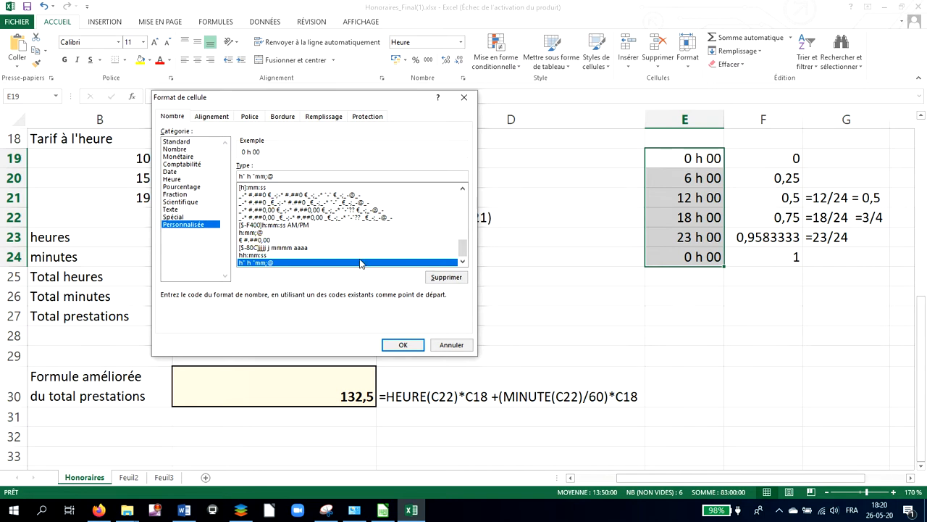
# Try to apply the custom number format code 0h 00 to the times in cells E19:E24.
pyautogui.moveTo(462, 244); pyautogui.dragTo(469, 198)
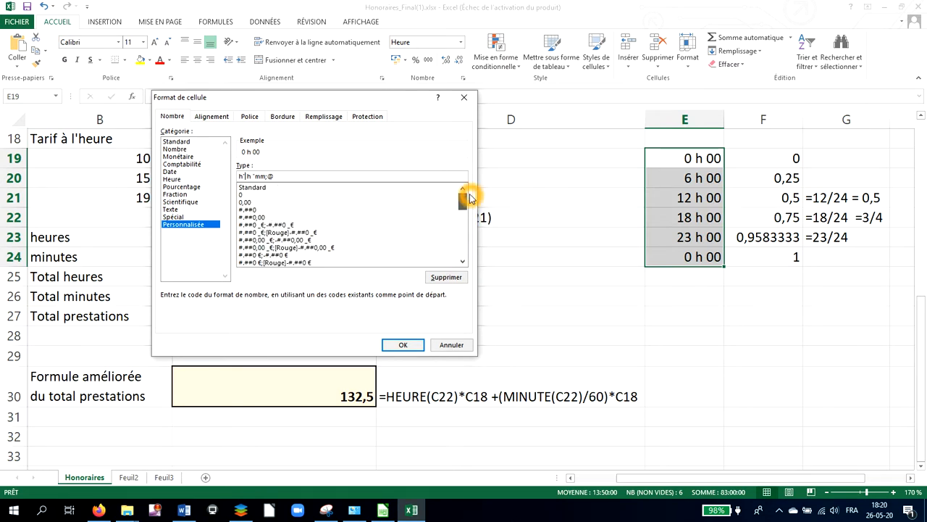
pyautogui.click(281, 182)
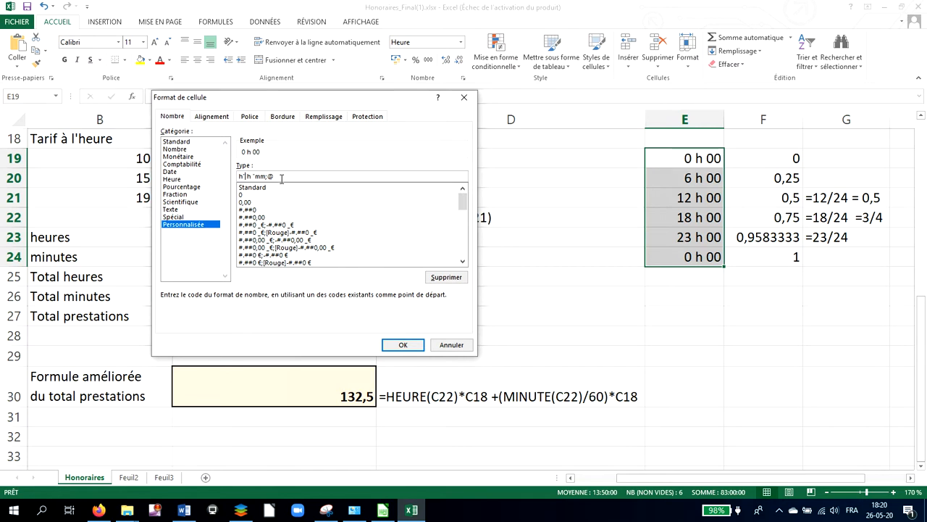
pyautogui.click(275, 176)
pyautogui.moveTo(275, 176); pyautogui.dragTo(225, 181)
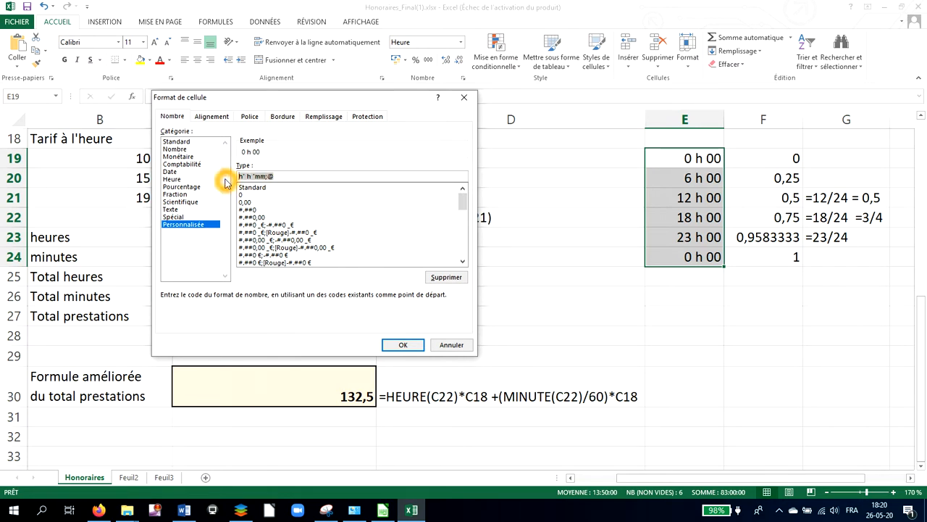
pyautogui.write('0h 00')
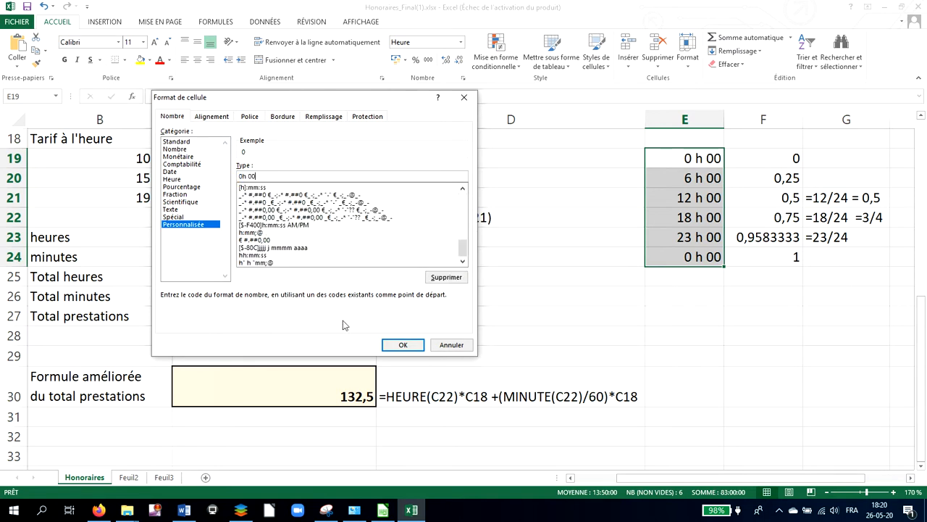
pyautogui.click(403, 346)
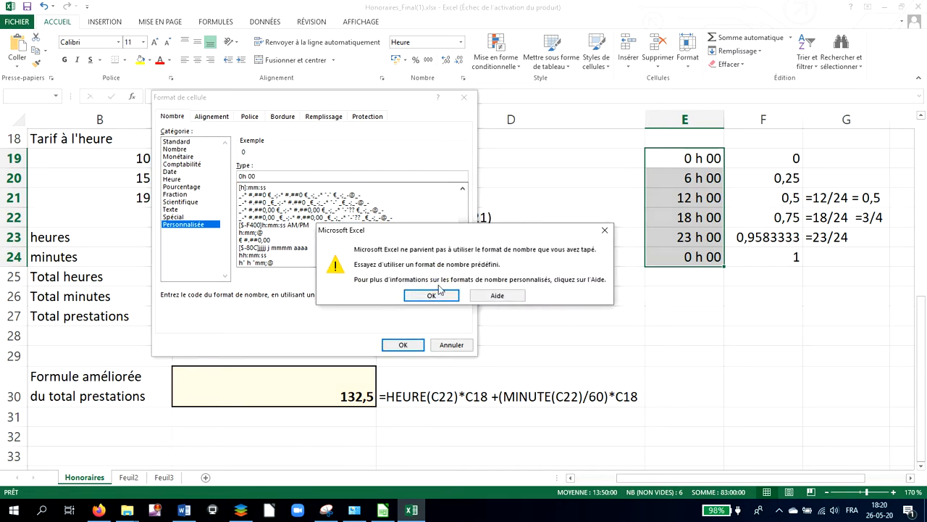
pyautogui.click(434, 295)
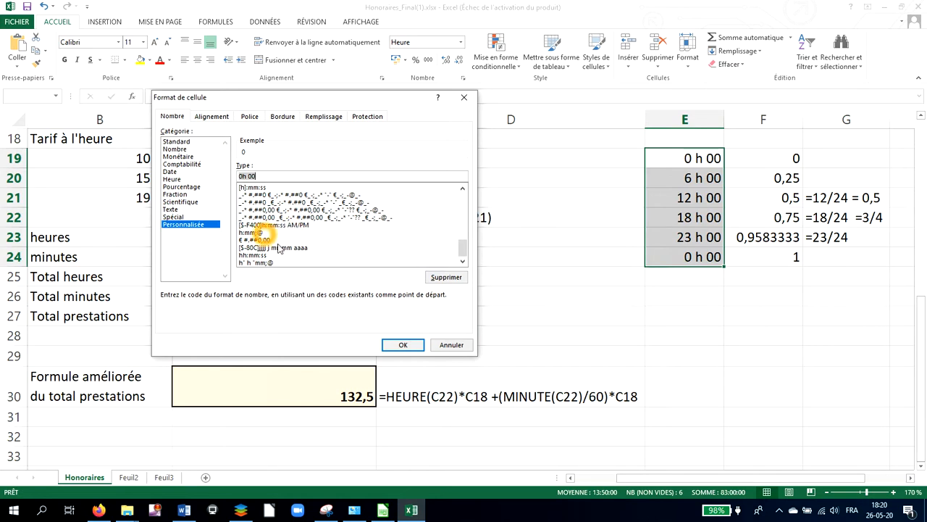
# Reuse the existing custom code h" h "mm;@ and remove the space before the quoted h, giving h"h "mm;@.
pyautogui.click(255, 259)
pyautogui.click(254, 259)
pyautogui.click(253, 256)
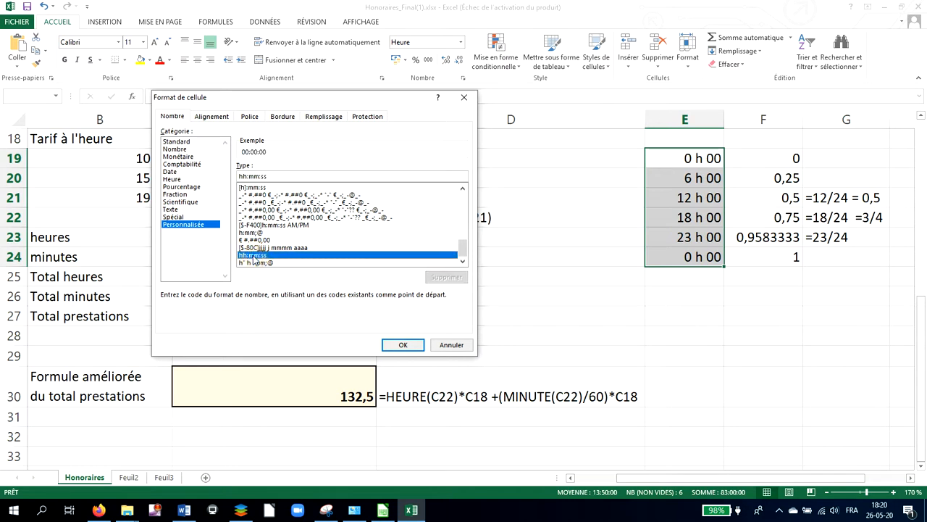
pyautogui.click(268, 263)
pyautogui.click(269, 265)
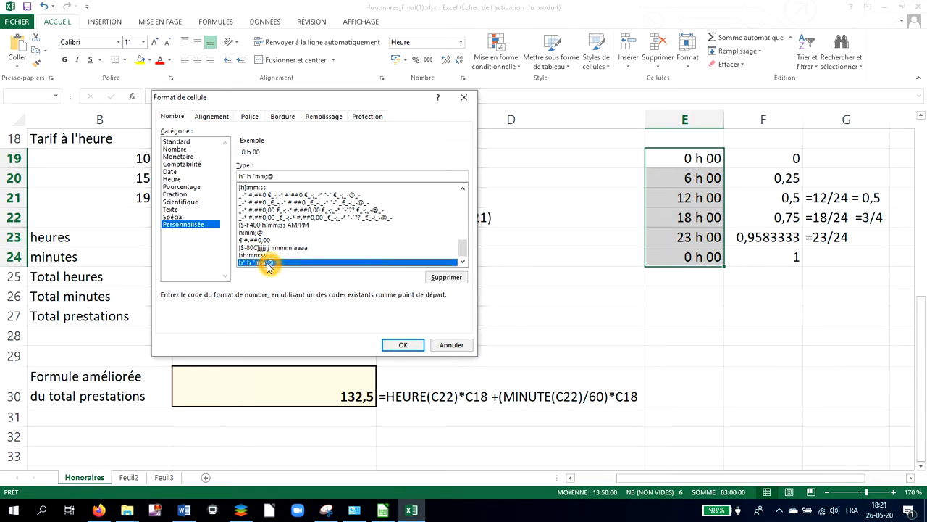
pyautogui.click(253, 181)
pyautogui.click(247, 177)
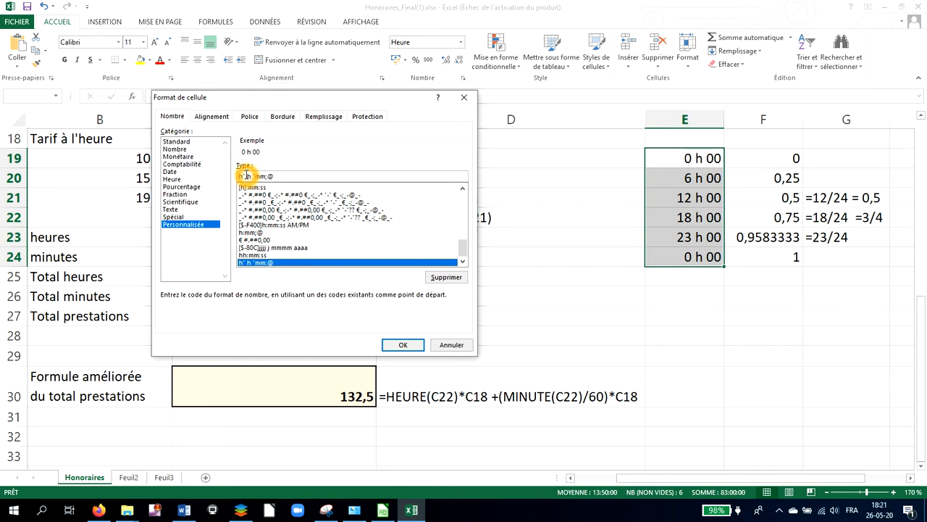
pyautogui.click(245, 176)
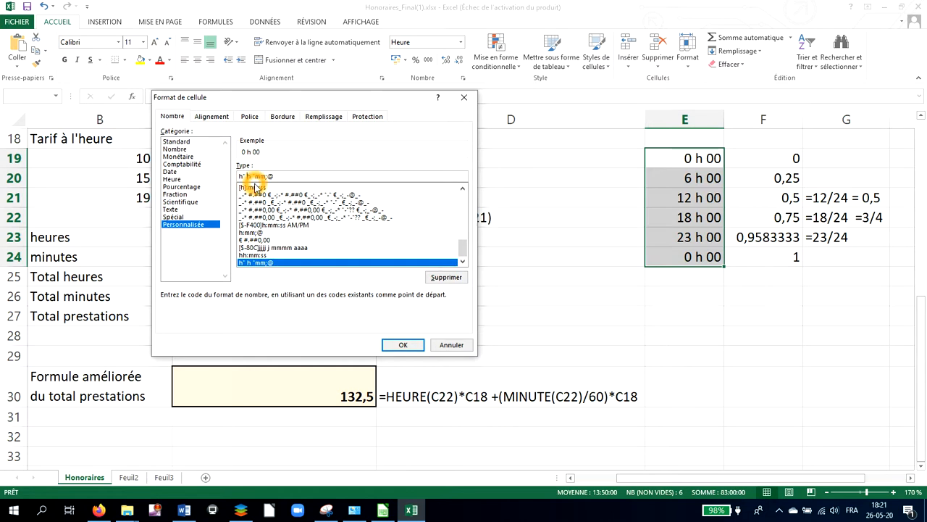
pyautogui.press('Delete')
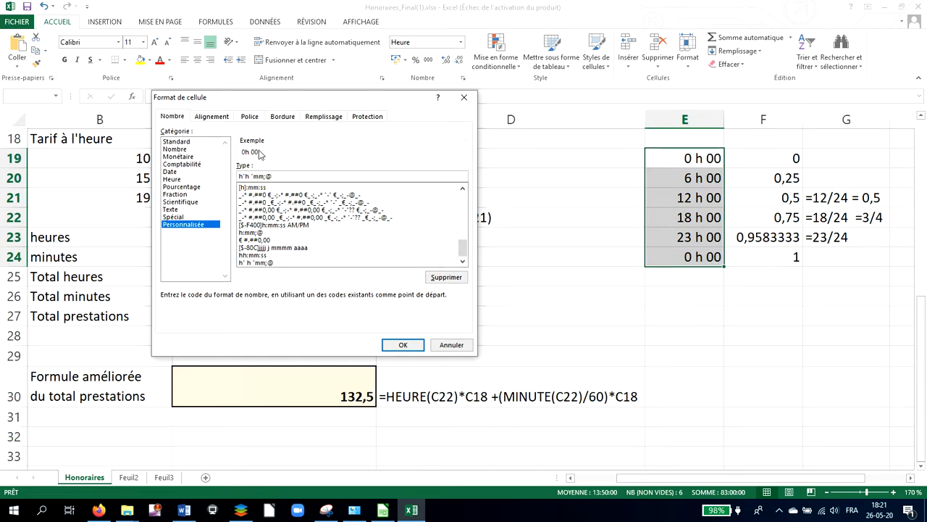
pyautogui.click(252, 180)
pyautogui.click(249, 174)
pyautogui.click(247, 176)
pyautogui.click(258, 163)
pyautogui.click(256, 155)
pyautogui.click(375, 340)
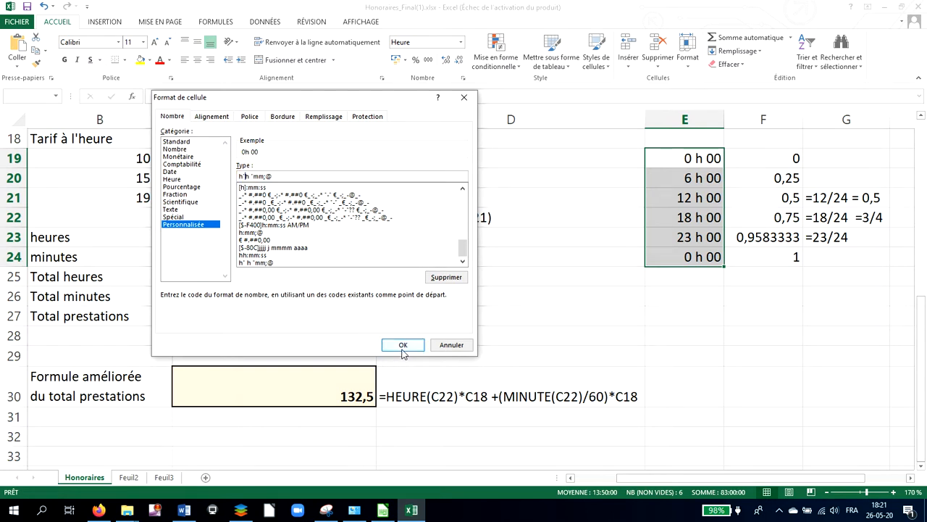
# Open the help for the cell number format settings.
pyautogui.click(403, 349)
pyautogui.click(427, 109)
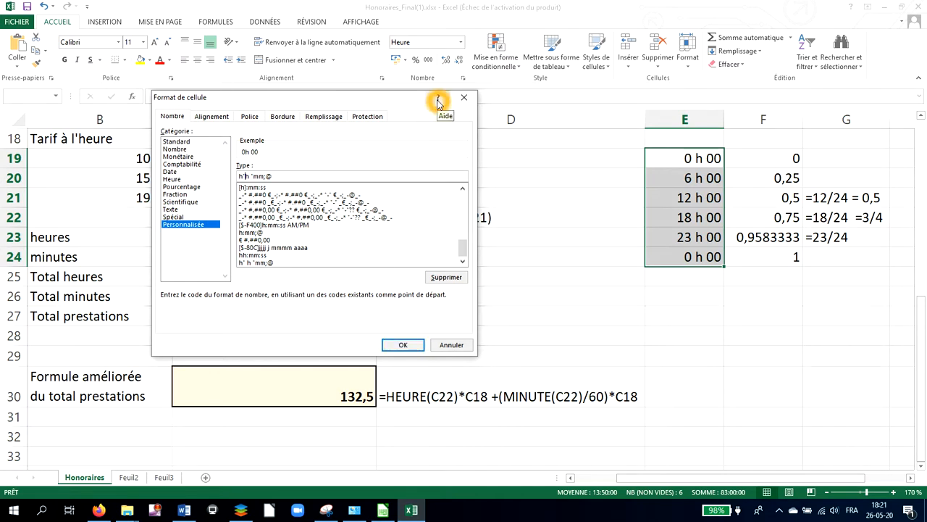
pyautogui.click(438, 100)
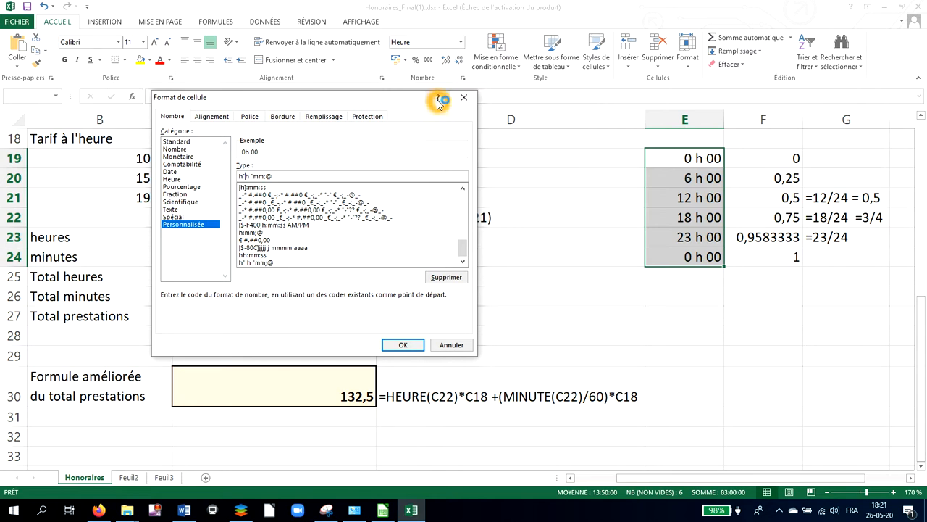